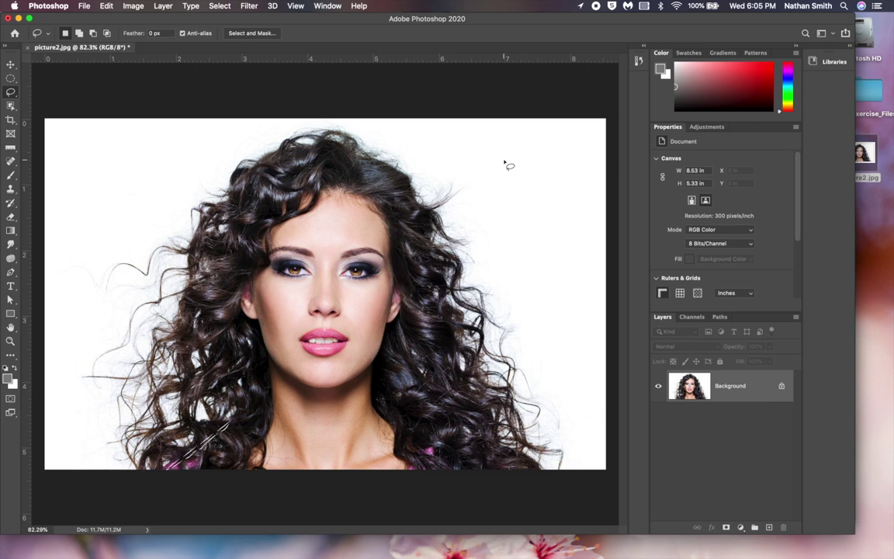
- Select the woman by outlining her with the Object Selection tool in Lasso mode
left_click(11, 105)
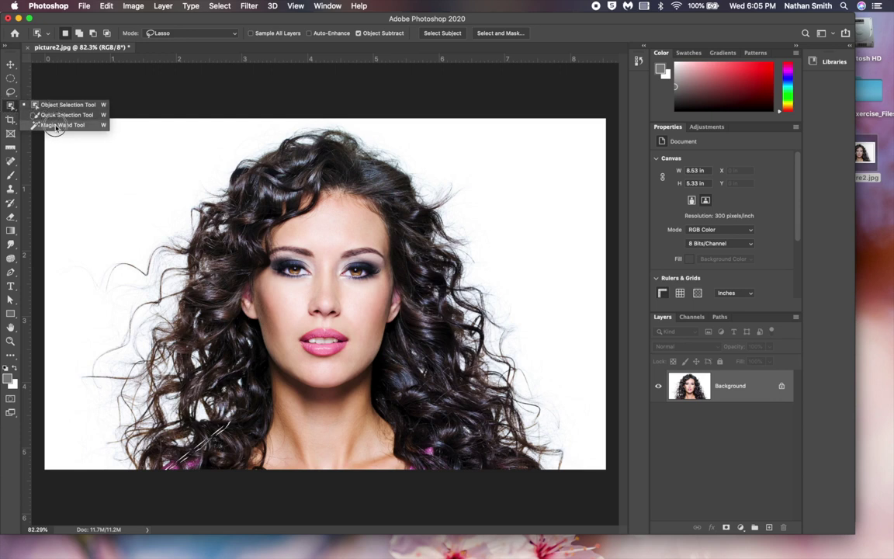
left_click(55, 107)
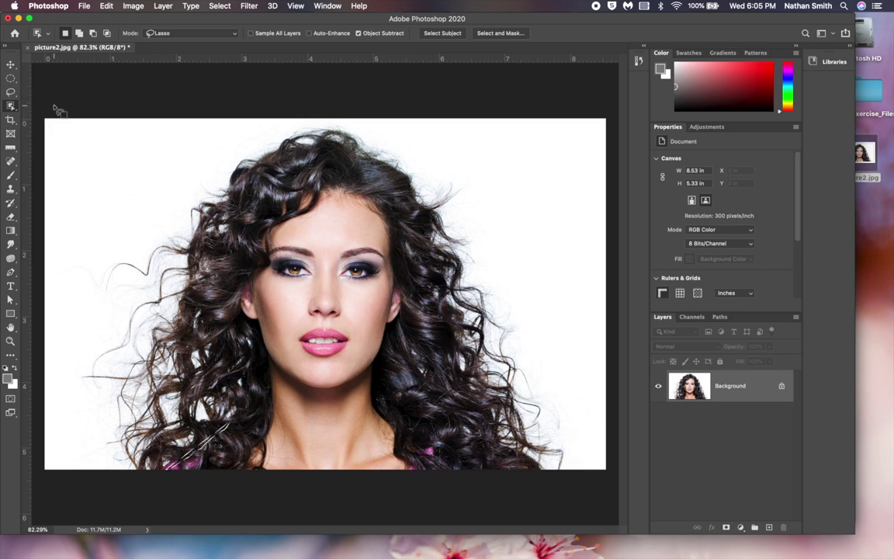
left_click(185, 33)
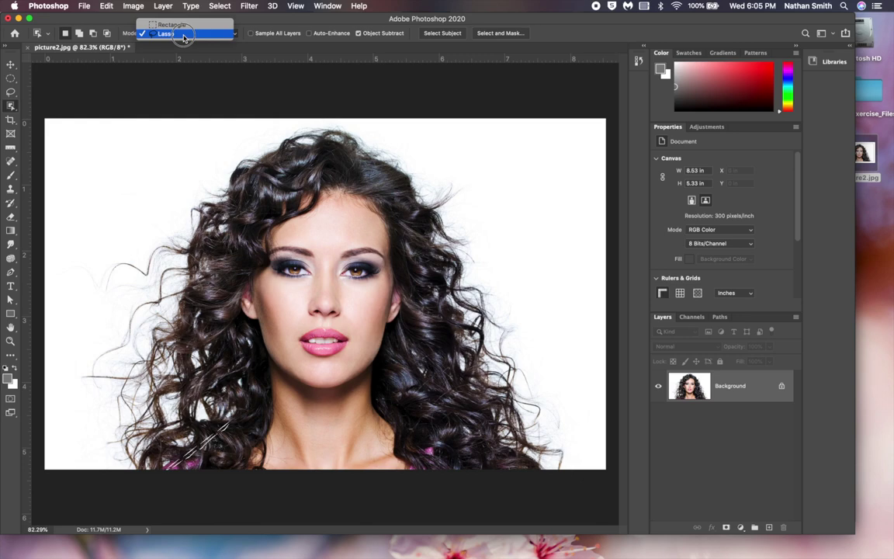
left_click(185, 35)
mouse_move(80, 469)
left_mouse_down()
mouse_move(90, 309)
mouse_move(131, 212)
mouse_move(215, 136)
mouse_move(242, 118)
mouse_move(341, 96)
mouse_move(436, 118)
mouse_move(514, 180)
mouse_move(596, 373)
mouse_move(594, 458)
mouse_move(557, 509)
mouse_move(198, 526)
mouse_move(87, 515)
left_mouse_up()
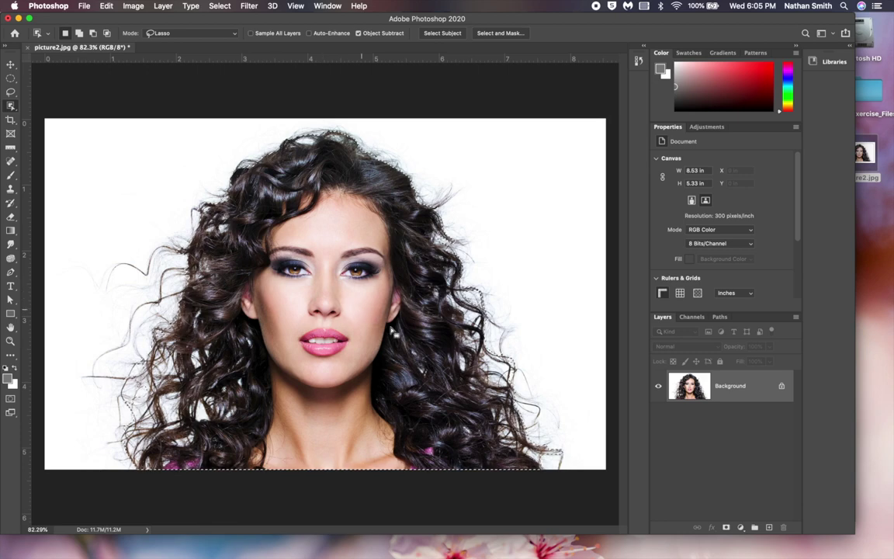
- Preview the woman's selection in Select and Mask, cancel the refinement and deselect
left_click(496, 34)
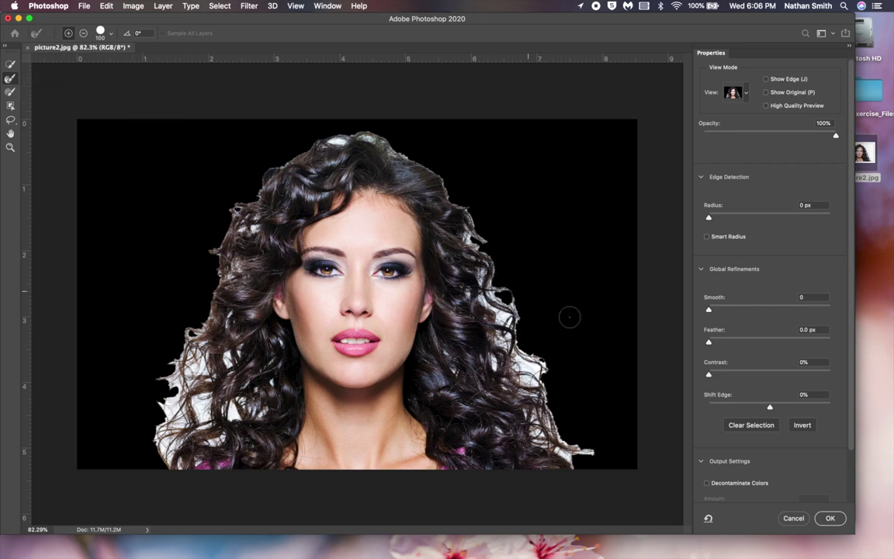
left_click(794, 519)
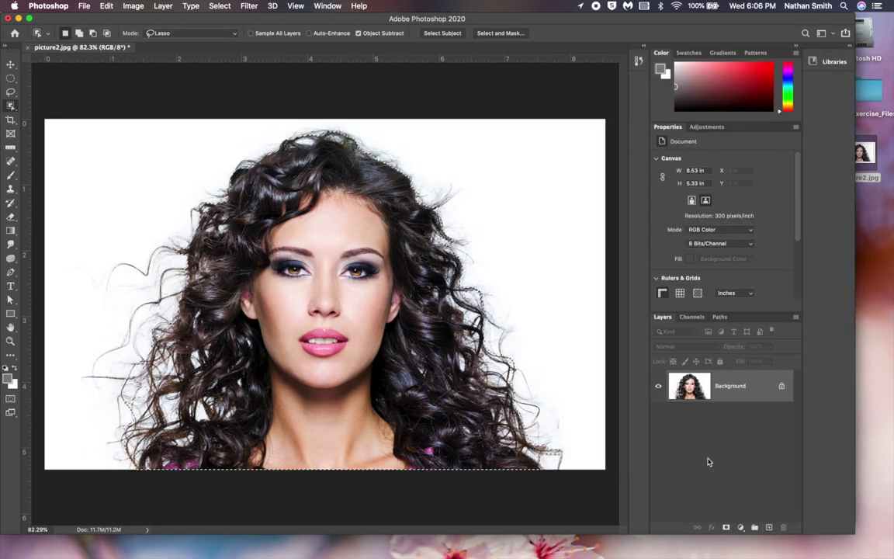
key("super+d")
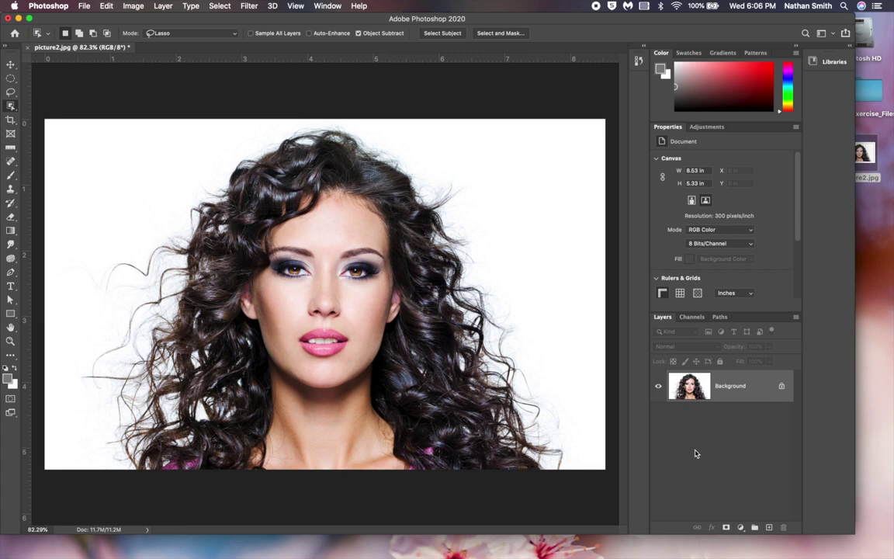
- Compare the Red, Green and Blue channels with the RGB composite to judge contrast between hair and background
left_click(689, 318)
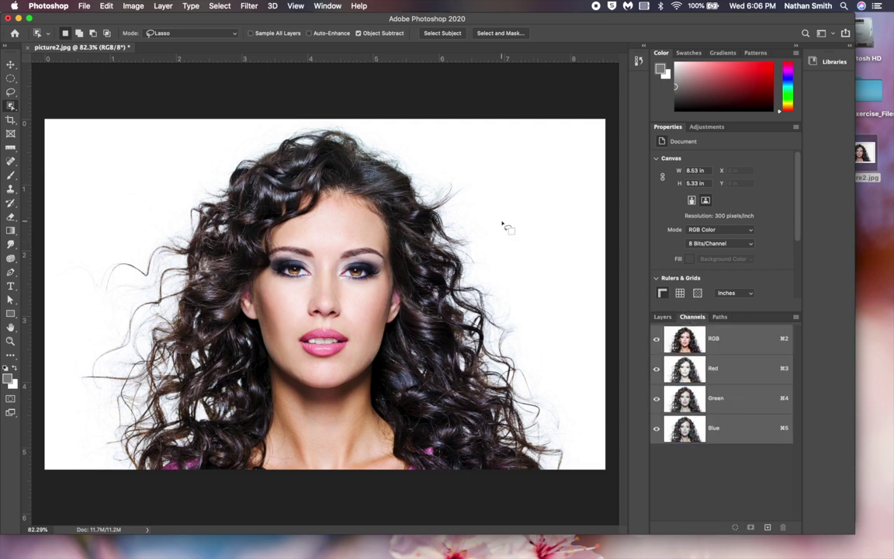
left_click(328, 5)
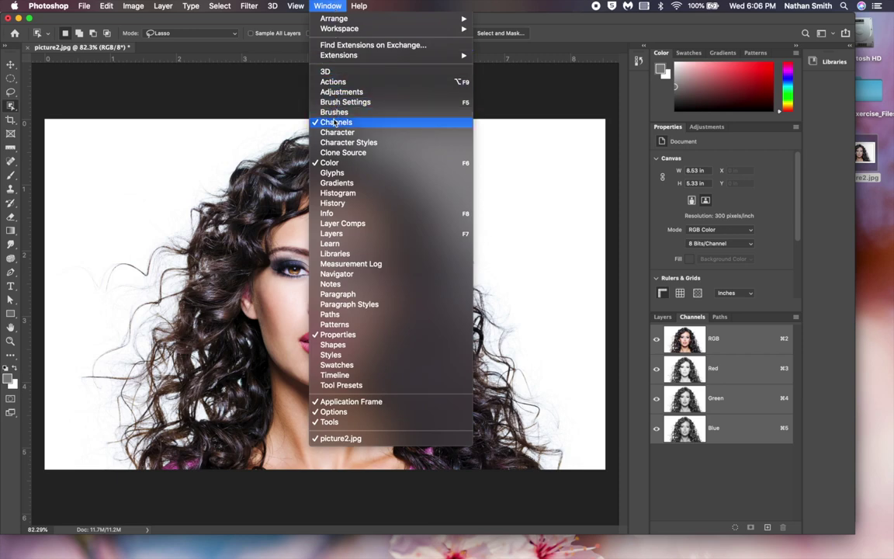
left_click(328, 5)
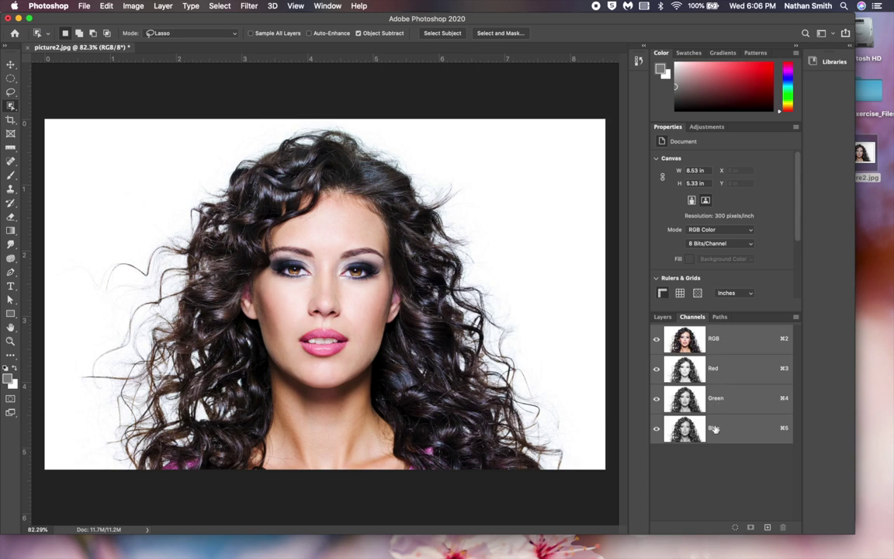
left_click(718, 373)
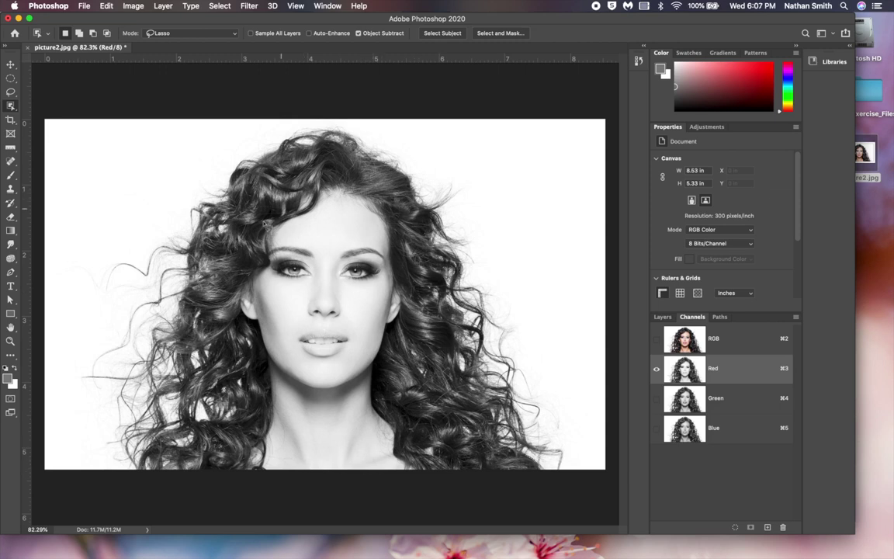
left_click(688, 398)
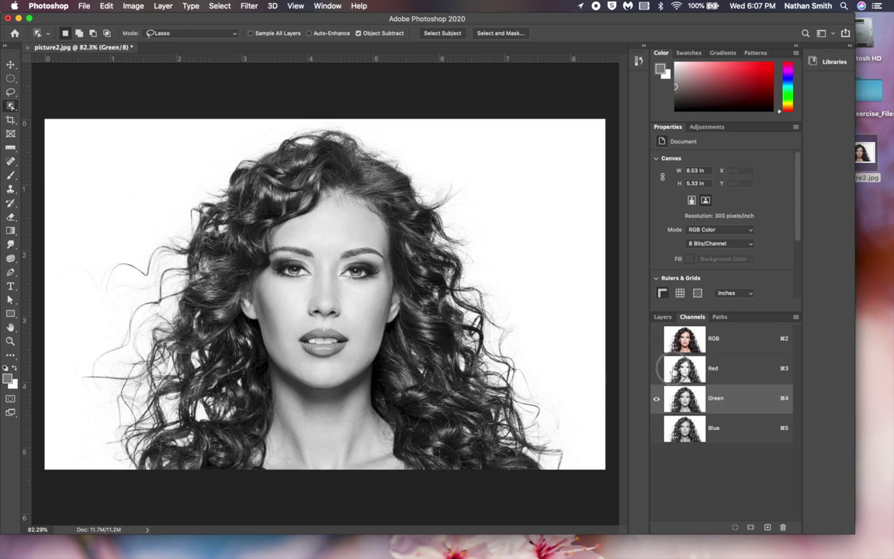
left_click(660, 368)
left_click(692, 398)
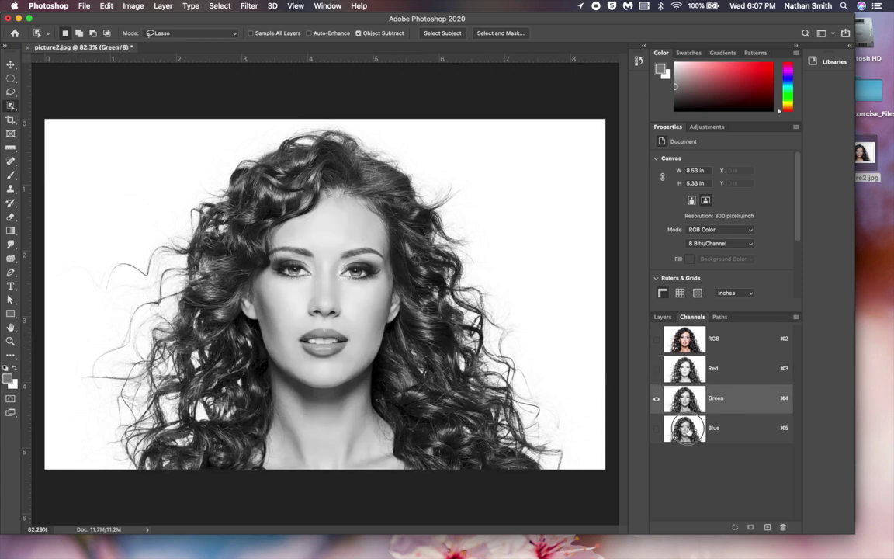
left_click(687, 429)
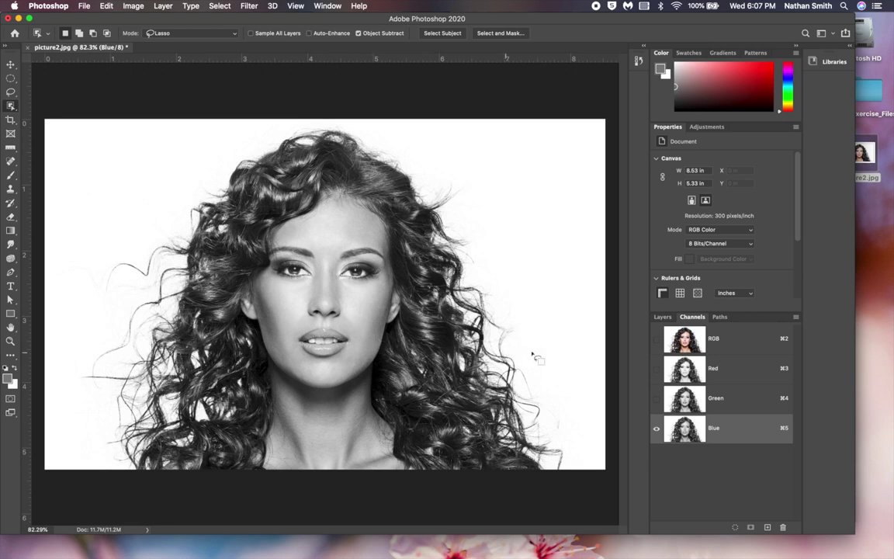
left_click(713, 339)
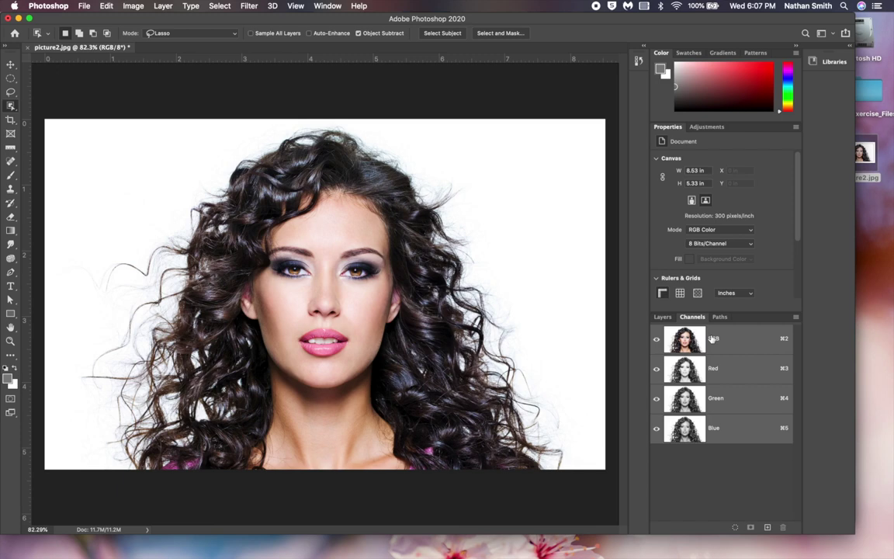
left_click(724, 379)
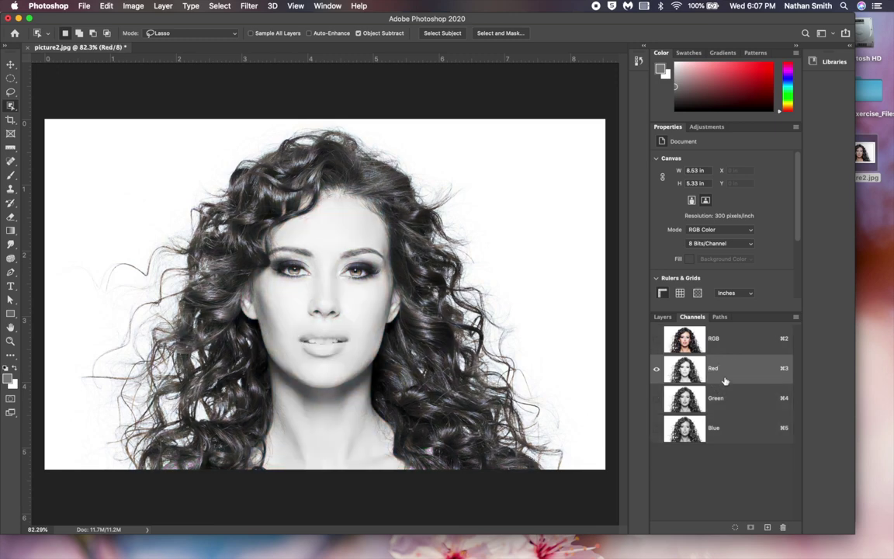
left_click(723, 404)
- Duplicate the Blue channel within picture2.jpg under the name Model
left_click(720, 428)
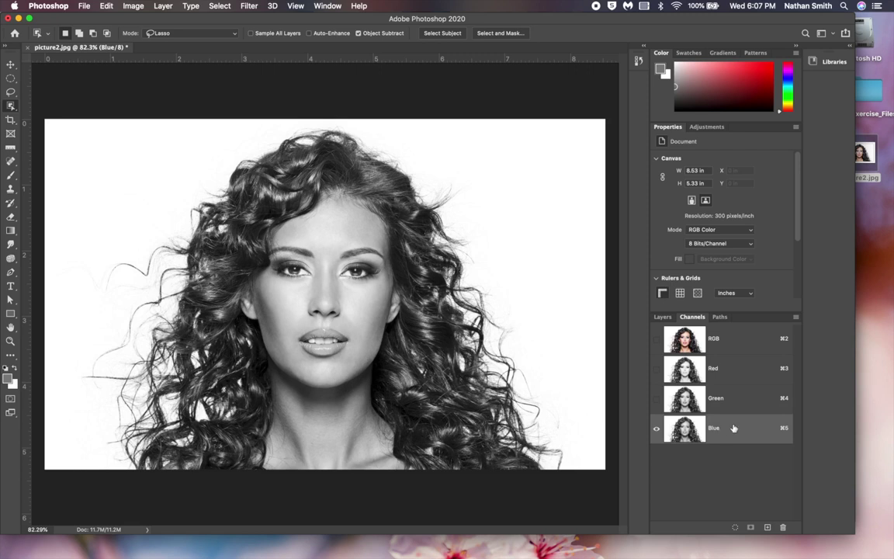
right_click(733, 428)
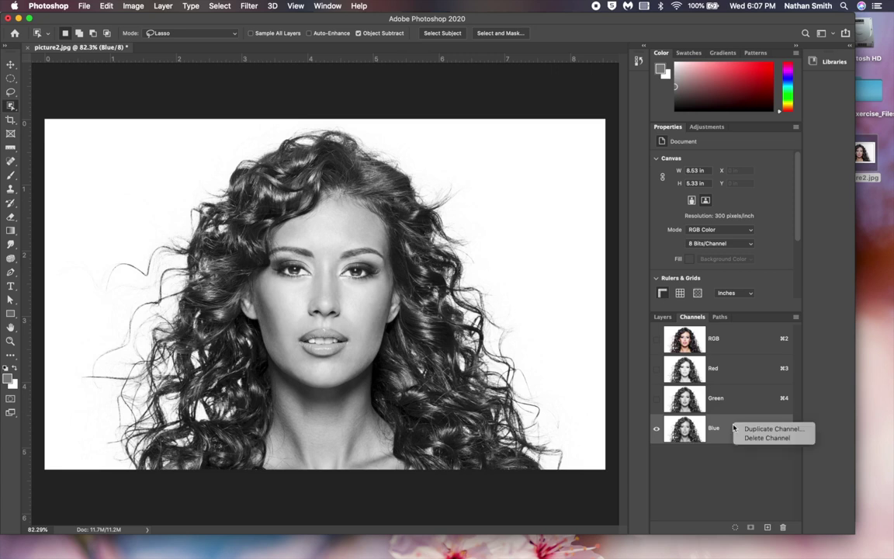
left_click(749, 429)
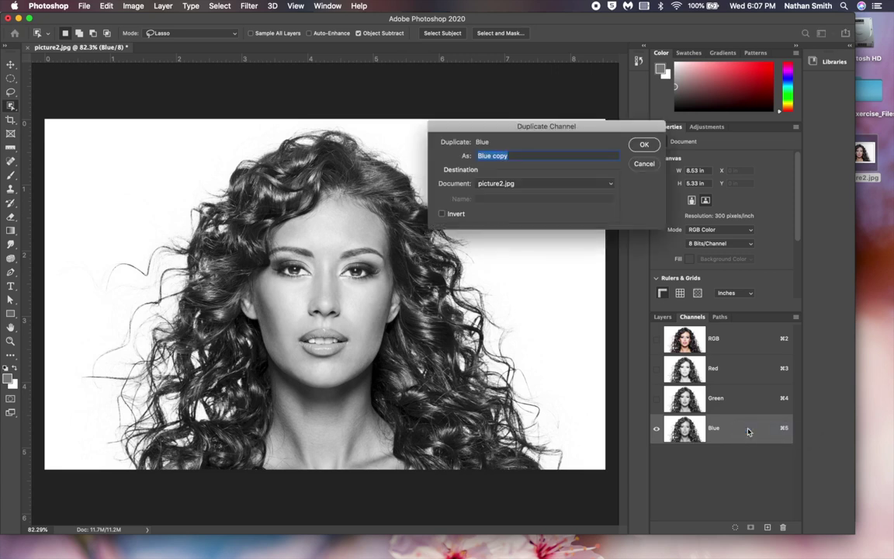
type("Model")
left_click(644, 146)
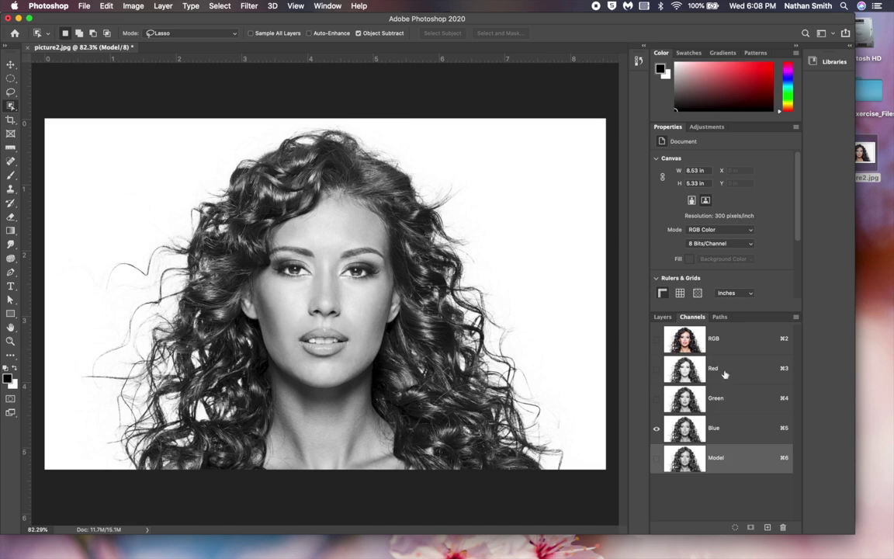
- On the Model channel, lasso the woman's face, body and inner hair, subtracting the small background gaps between the curls
left_click(730, 339)
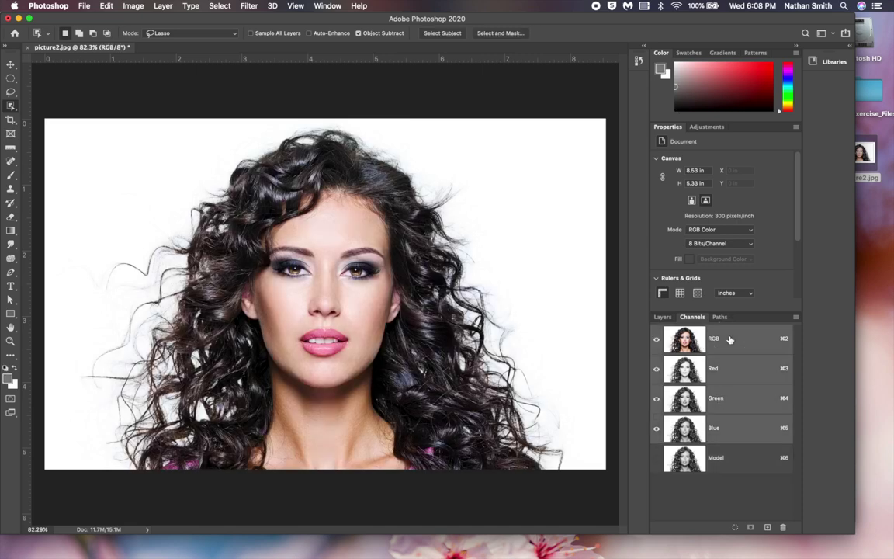
left_click(720, 458)
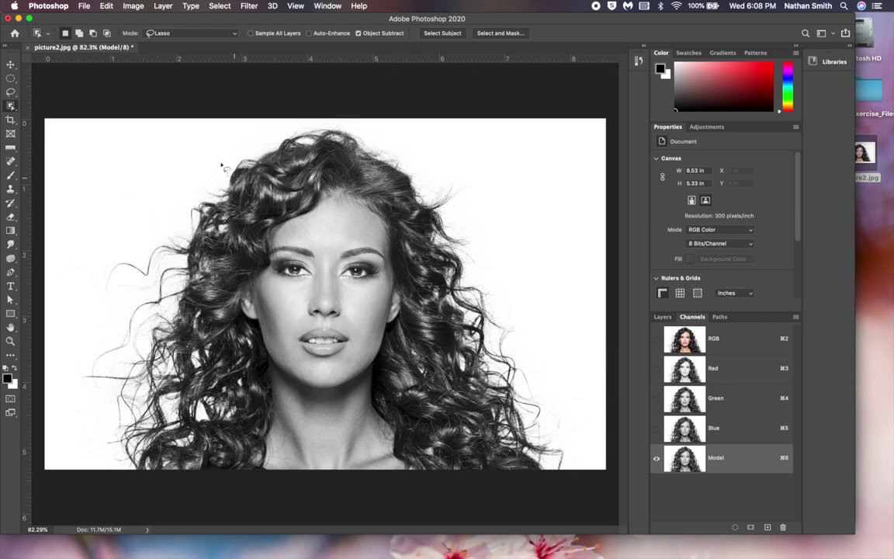
left_click(11, 91)
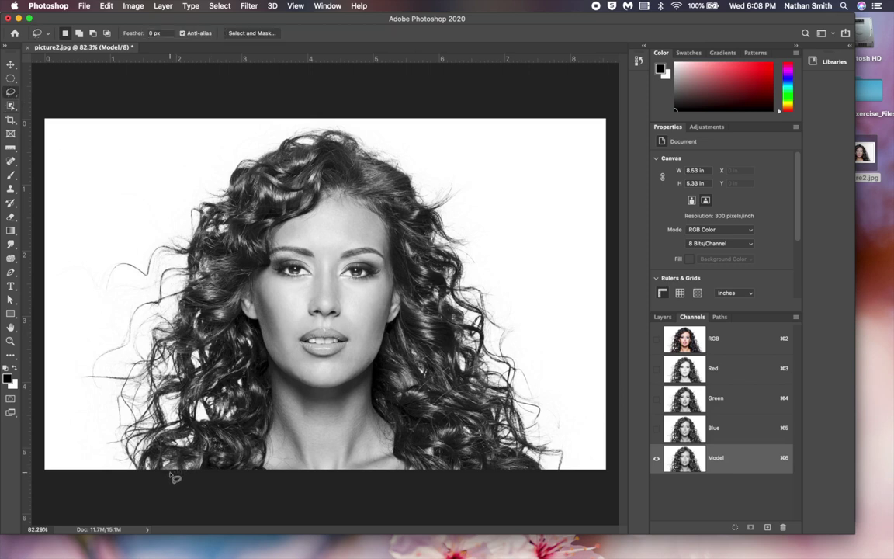
mouse_move(177, 480)
left_mouse_down()
mouse_move(215, 442)
mouse_move(244, 400)
mouse_move(232, 382)
mouse_move(242, 387)
mouse_move(245, 374)
mouse_move(228, 368)
mouse_move(209, 288)
left_mouse_up()
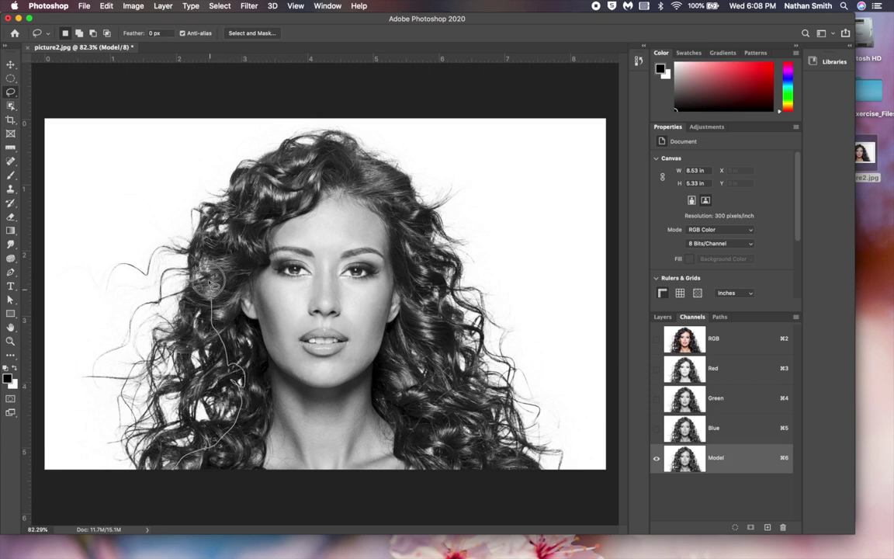
mouse_move(217, 244)
left_mouse_down()
mouse_move(225, 215)
mouse_move(269, 180)
left_mouse_up()
mouse_move(314, 156)
left_mouse_down()
mouse_move(356, 163)
mouse_move(417, 213)
mouse_move(439, 264)
mouse_move(421, 295)
mouse_move(445, 320)
mouse_move(443, 356)
mouse_move(467, 386)
mouse_move(502, 464)
mouse_move(485, 485)
mouse_move(349, 504)
left_mouse_up()
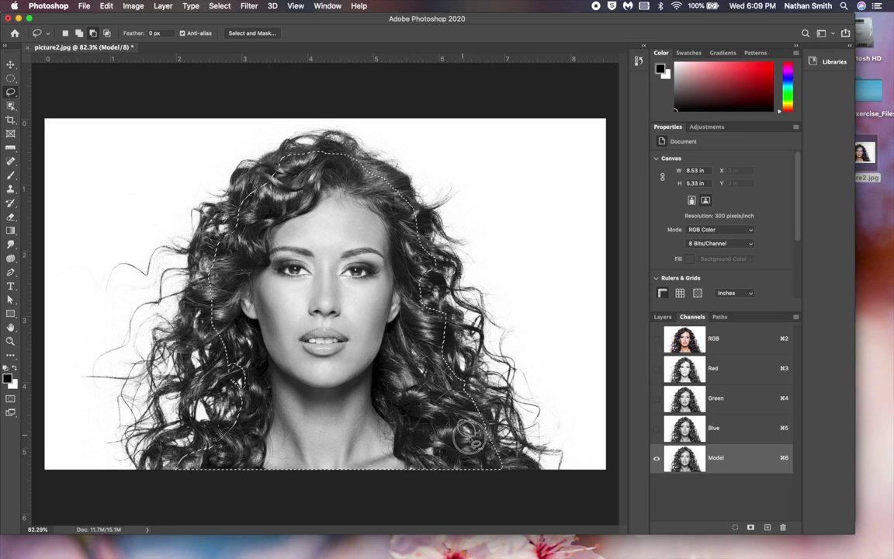
left_click(423, 365)
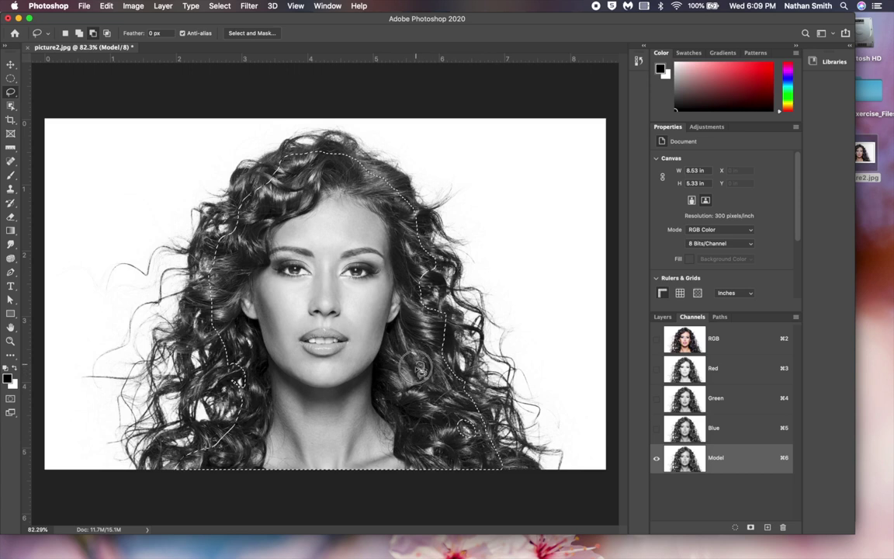
left_click(412, 354)
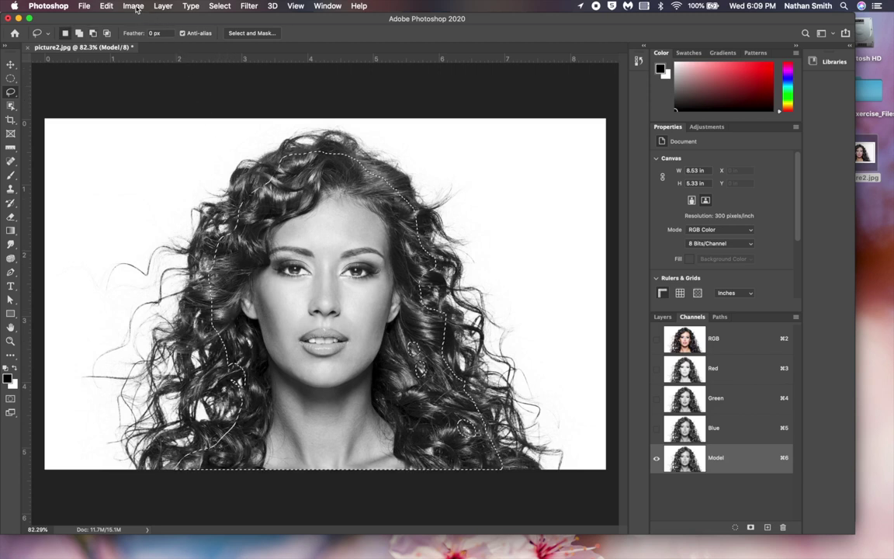
- Fill the selected interior of the Model channel with Black at 100% opacity in Normal mode, and deselect
left_click(108, 6)
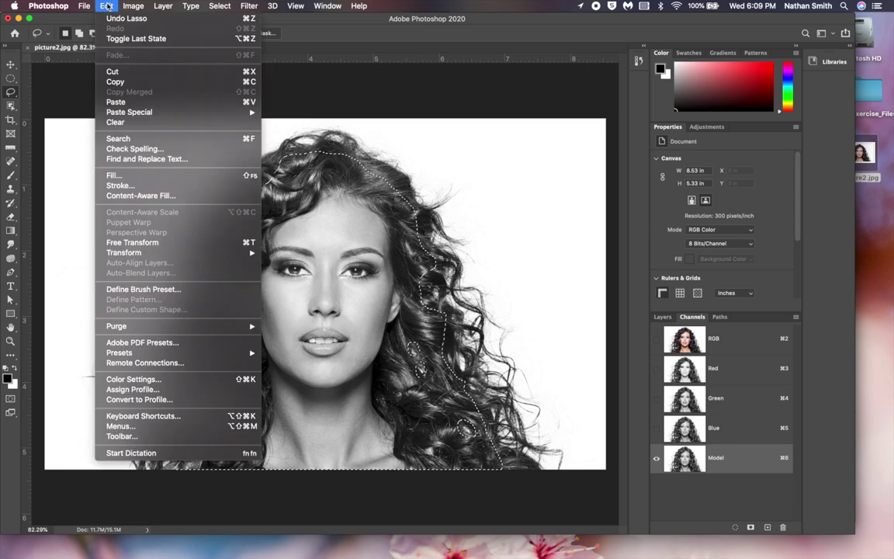
left_click(142, 175)
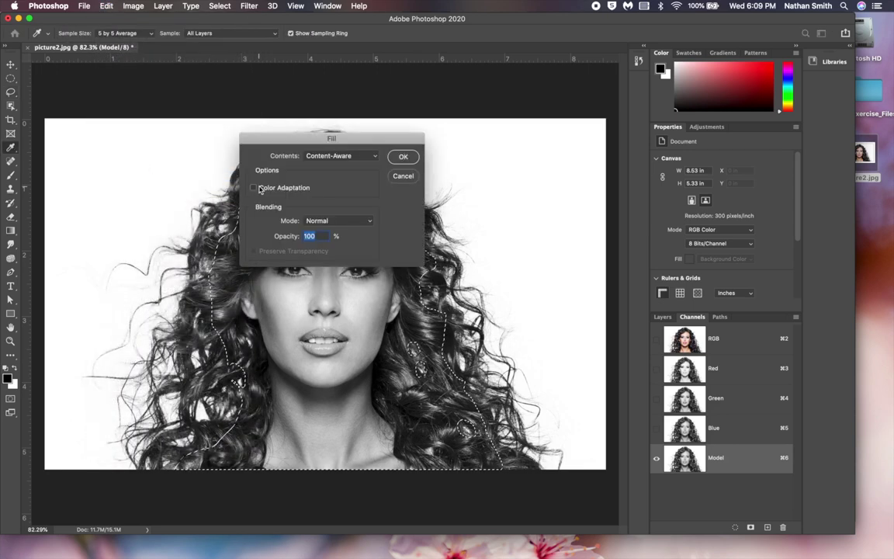
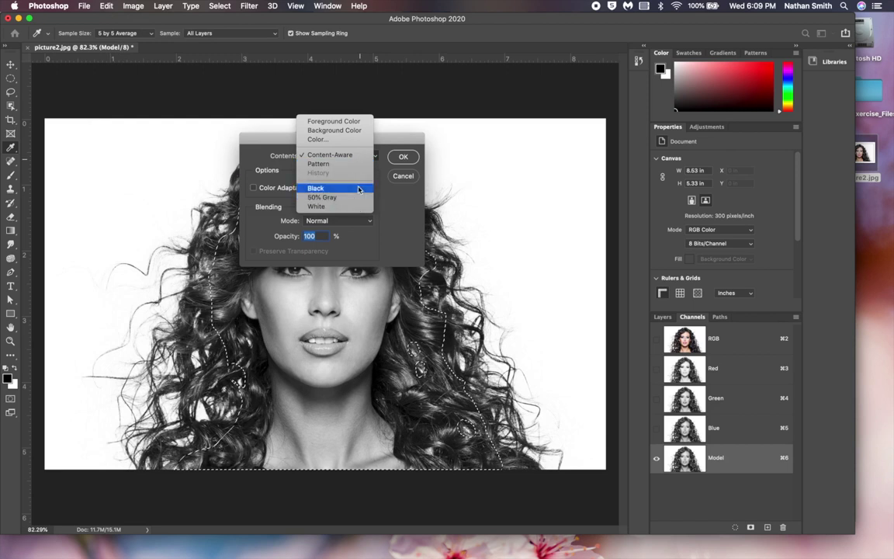
left_click(405, 156)
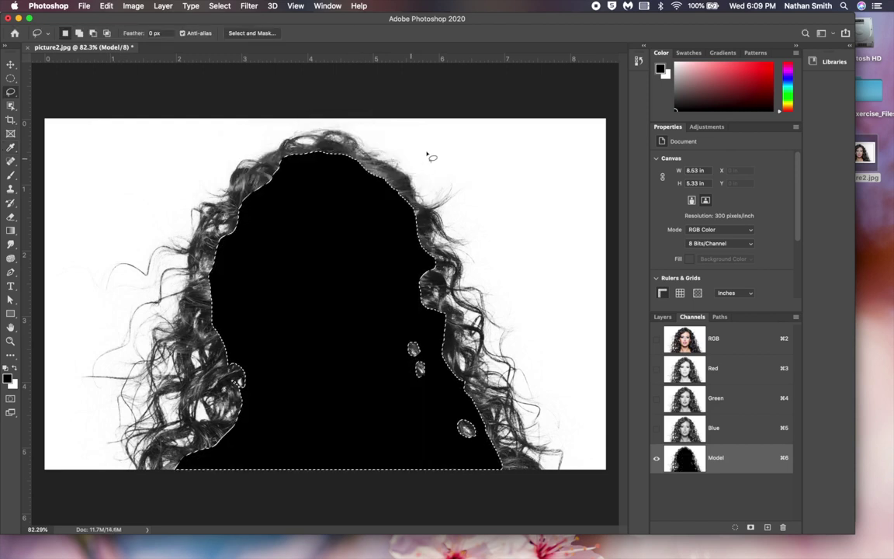
key("super+d")
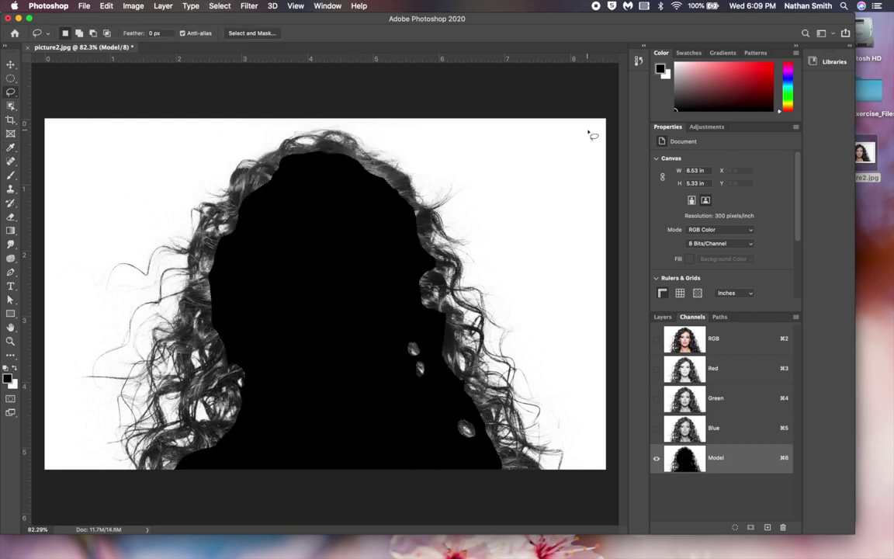
- Compare the Multiply, Screen and Soft Light blending modes in Apply Image on the Model channel, without applying any
left_click(142, 7)
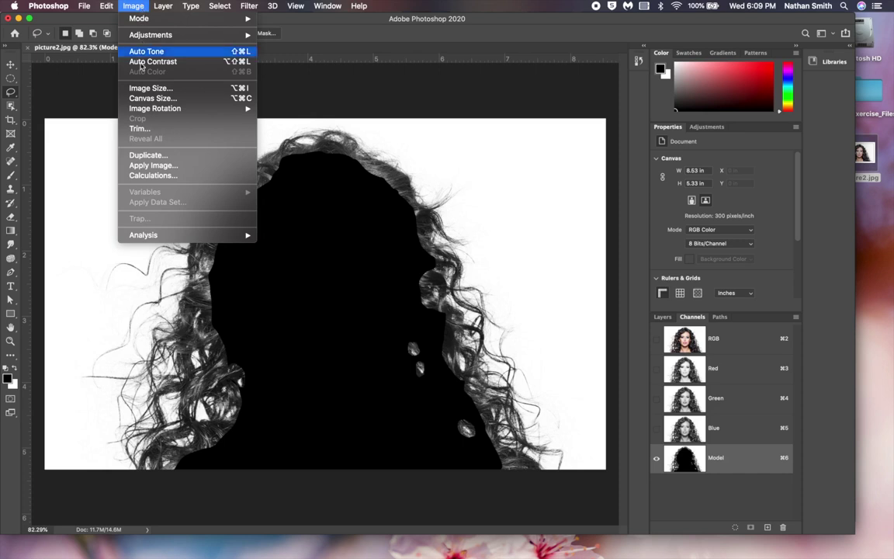
left_click(145, 166)
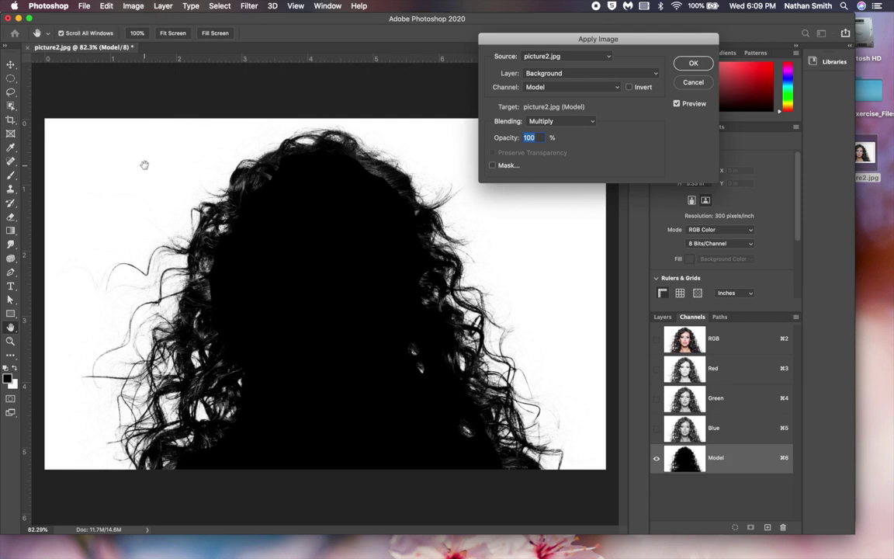
left_click(562, 120)
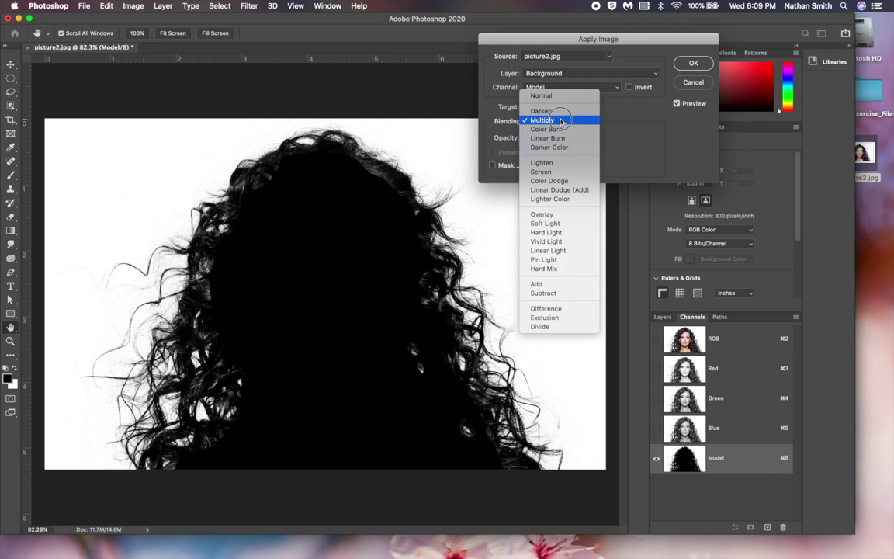
left_click(546, 172)
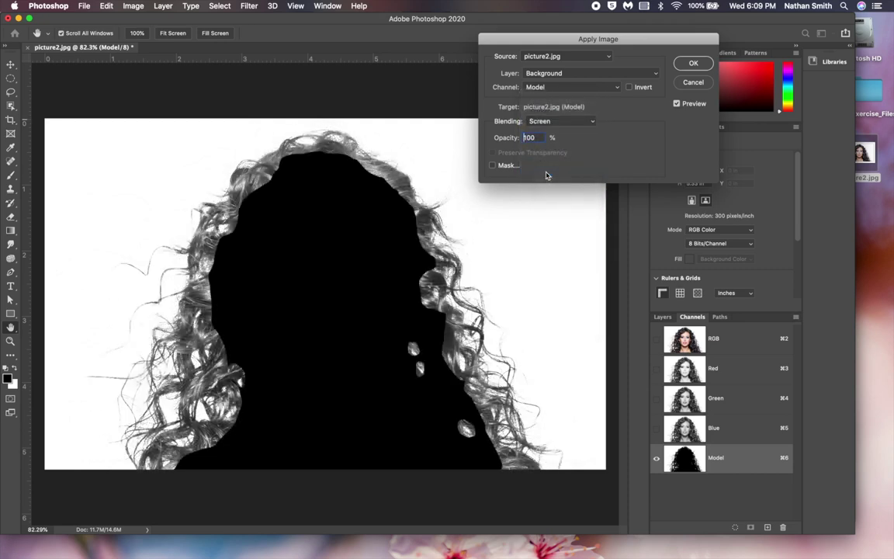
left_click(559, 122)
left_click(556, 174)
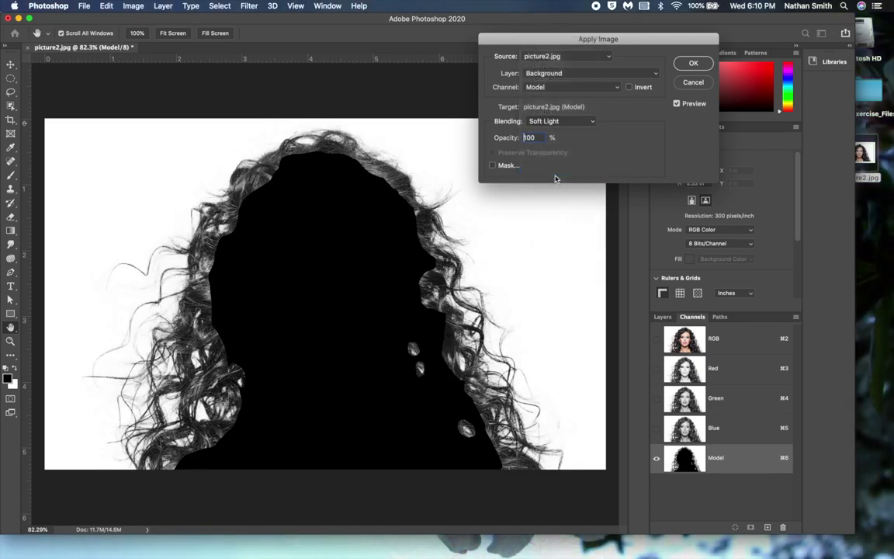
left_click(569, 123)
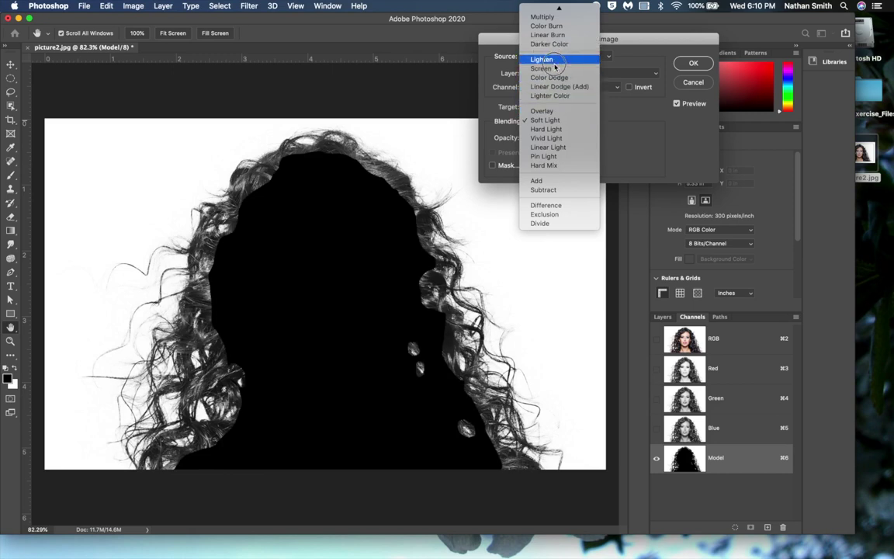
left_click(553, 22)
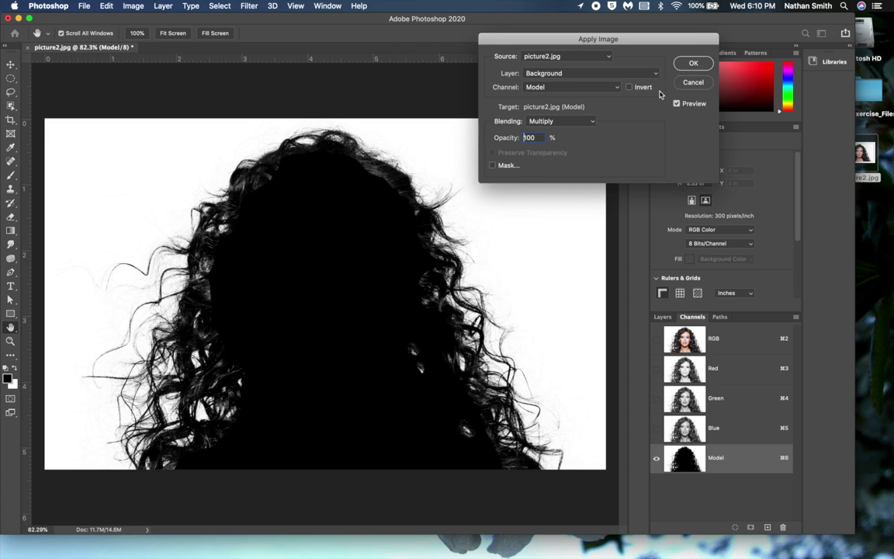
left_click(693, 82)
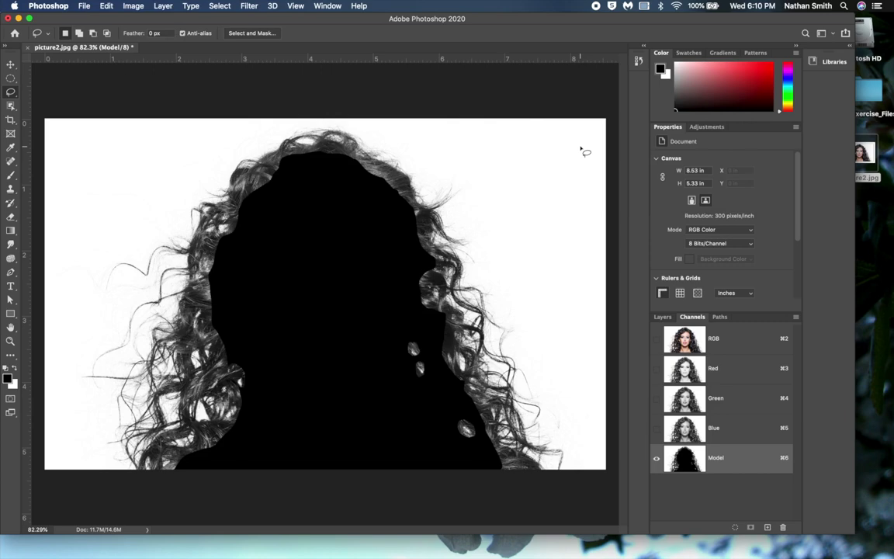
- Darken the hair in the Model channel by applying the channel to itself with Apply Image, Multiply blending at 100% opacity, comparing with the preview off
key("super+equal")
key("super+equal")
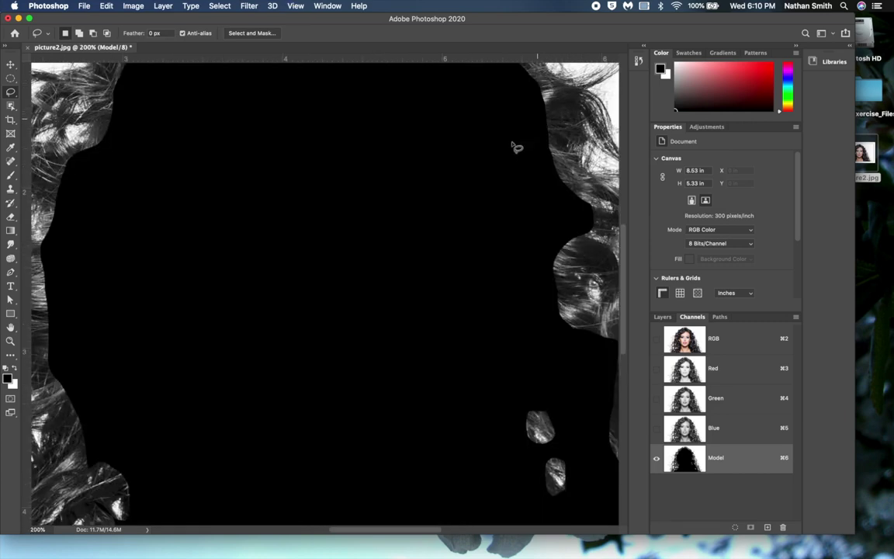
scroll(486, 182, "up", 5)
scroll(485, 181, "right", 3)
scroll(485, 181, "up", 2)
scroll(485, 182, "right", 2)
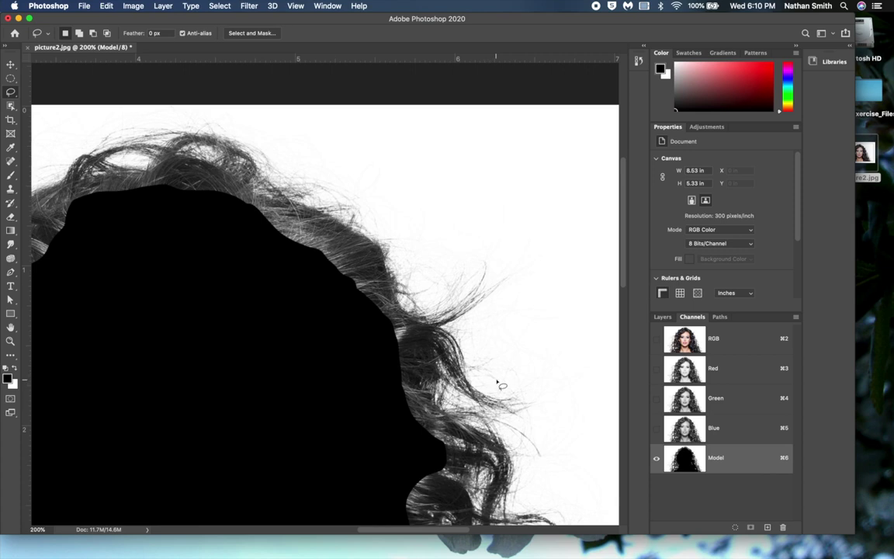
left_click(137, 7)
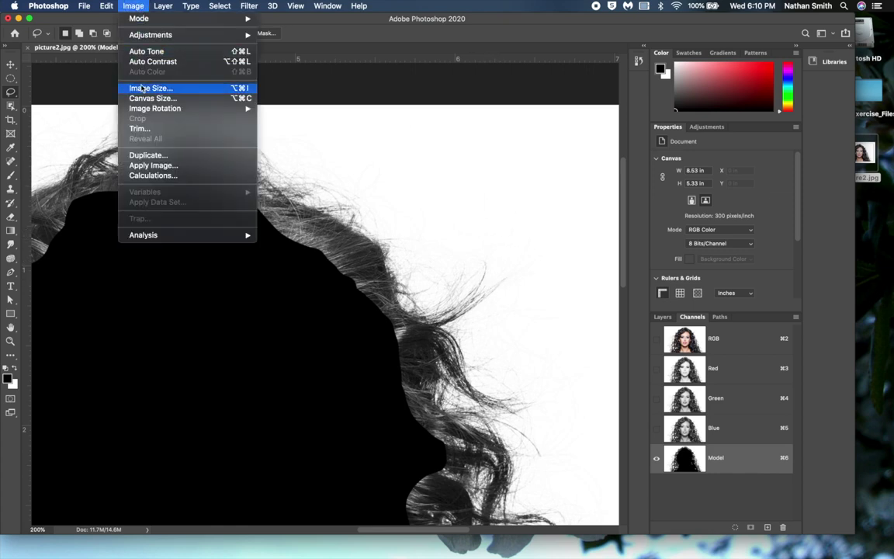
left_click(145, 165)
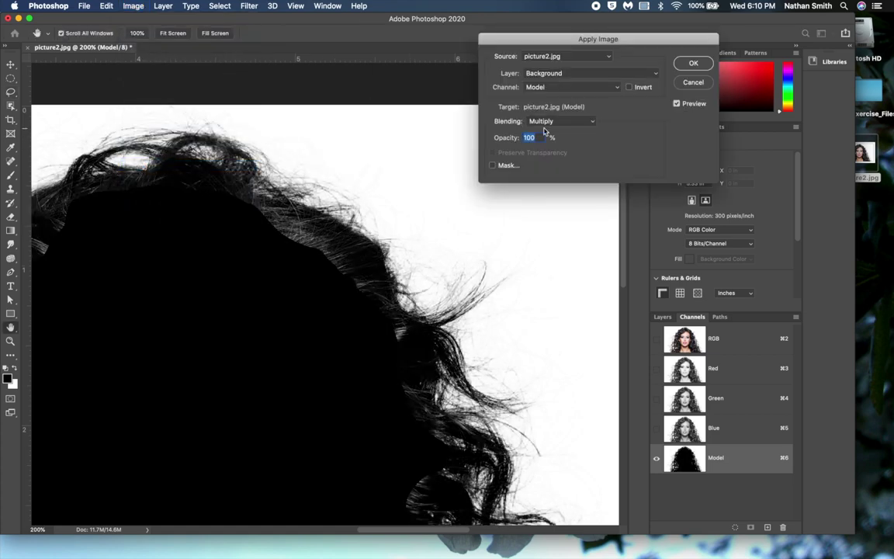
left_click(677, 103)
left_click(677, 103)
left_click(677, 104)
left_click(677, 103)
left_click(677, 103)
left_click(677, 103)
left_click(677, 103)
left_click(677, 103)
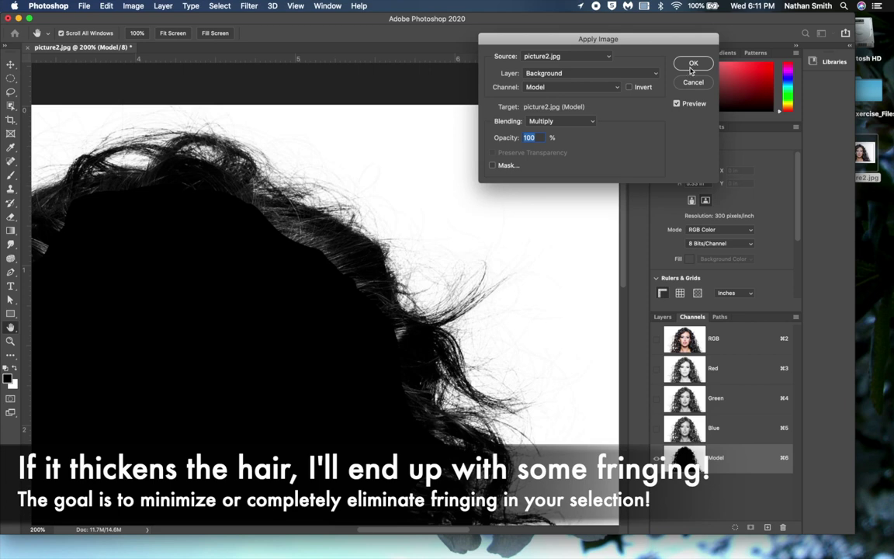
left_click(692, 66)
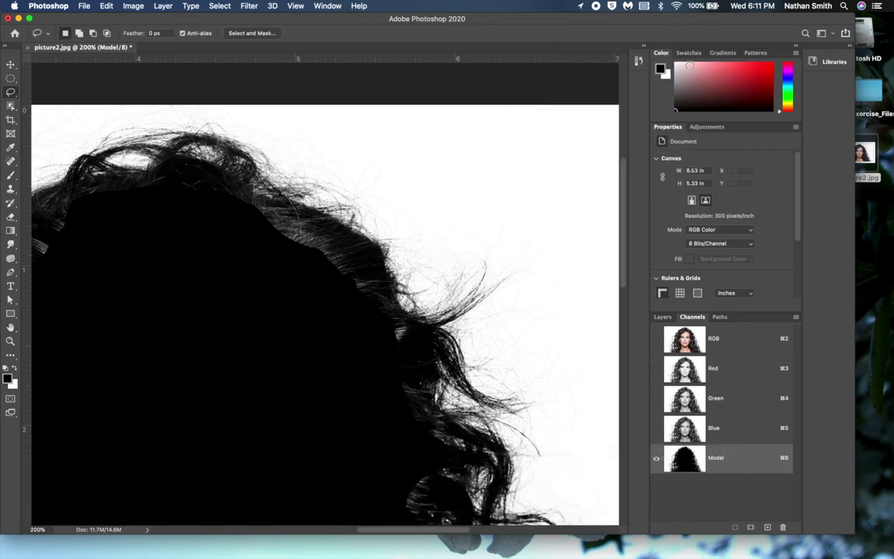
- Clean up the Model channel's background with Levels, setting the white input level to 217
key("super+0")
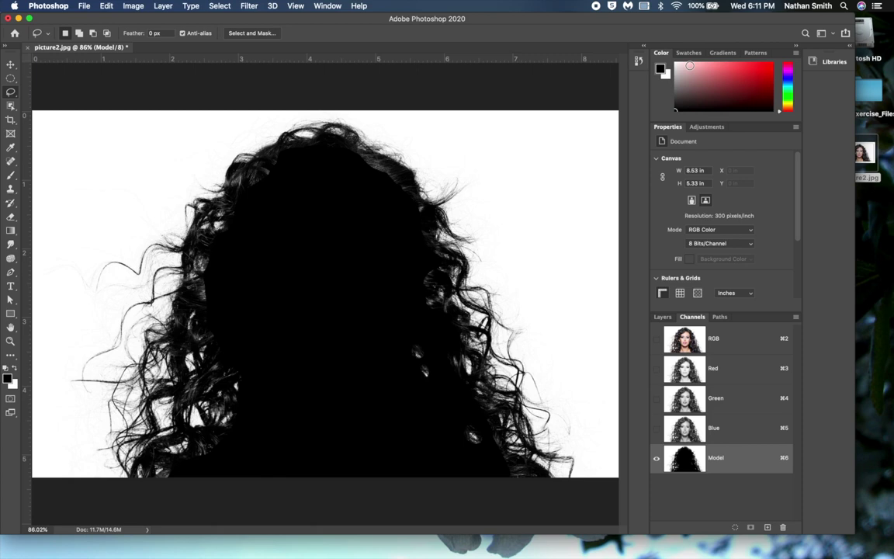
key("super+l")
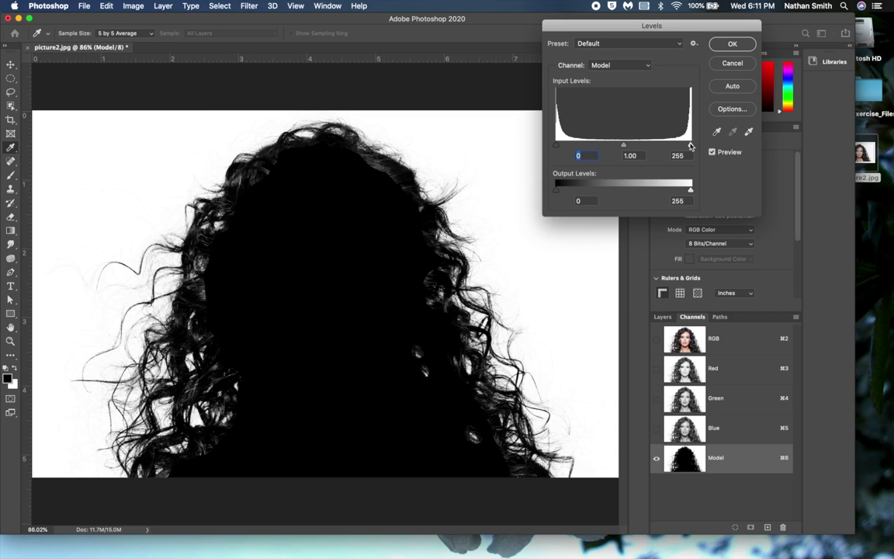
left_click_drag(691, 146, 672, 146)
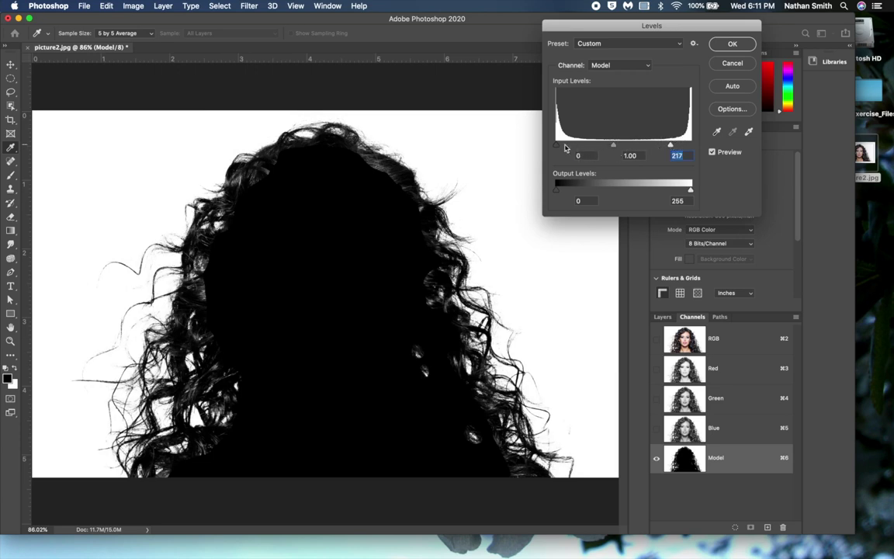
left_click_drag(557, 146, 558, 146)
left_click(732, 45)
key("l")
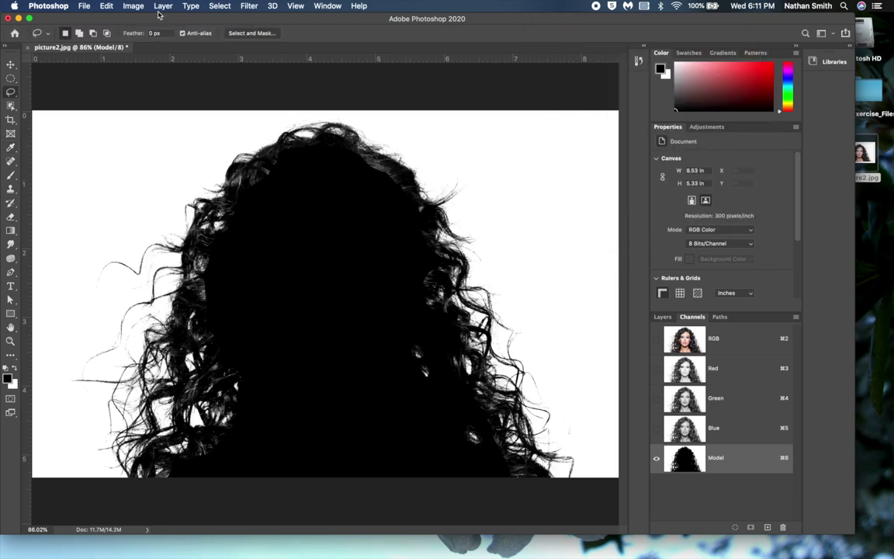
- Invert the Model channel so the woman is white on a black background
left_click(132, 6)
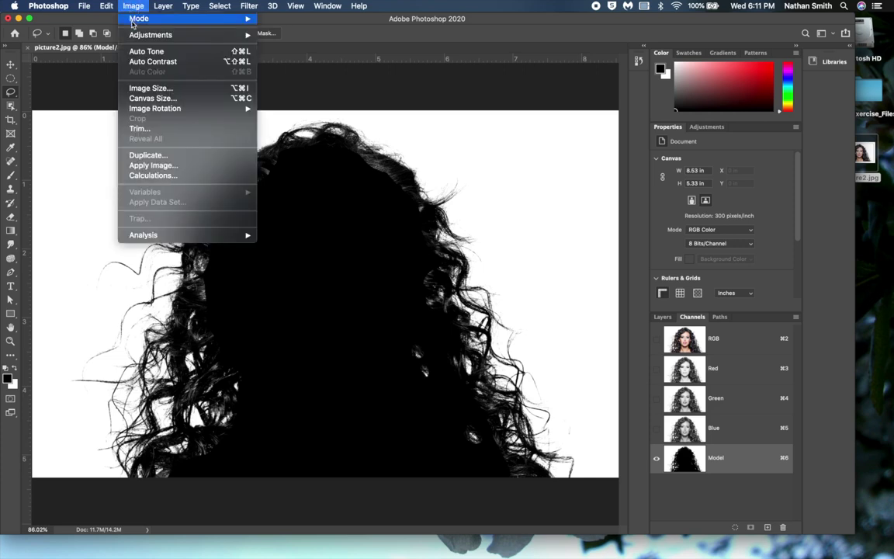
mouse_move(125, 35)
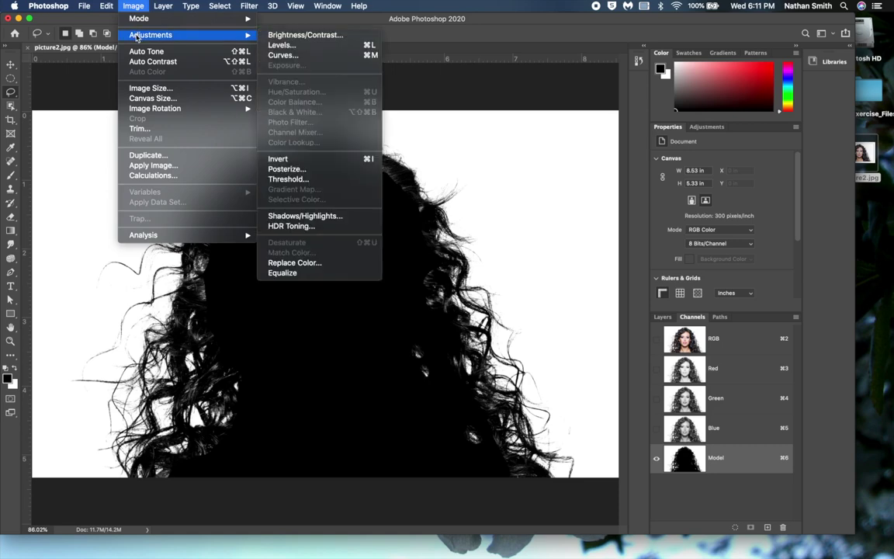
left_click(279, 160)
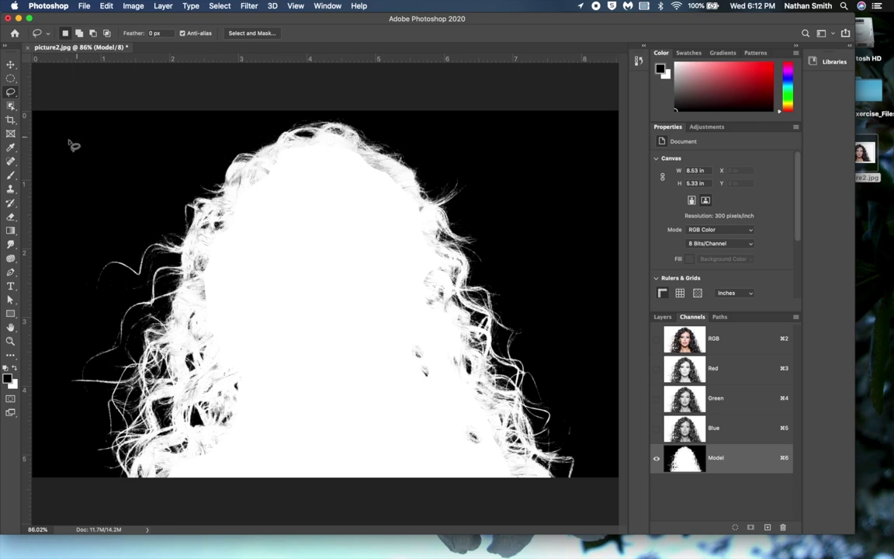
- Paint white over the grey hair areas of the Model channel using a size 90 brush in Overlay mode at 100% opacity
key("b")
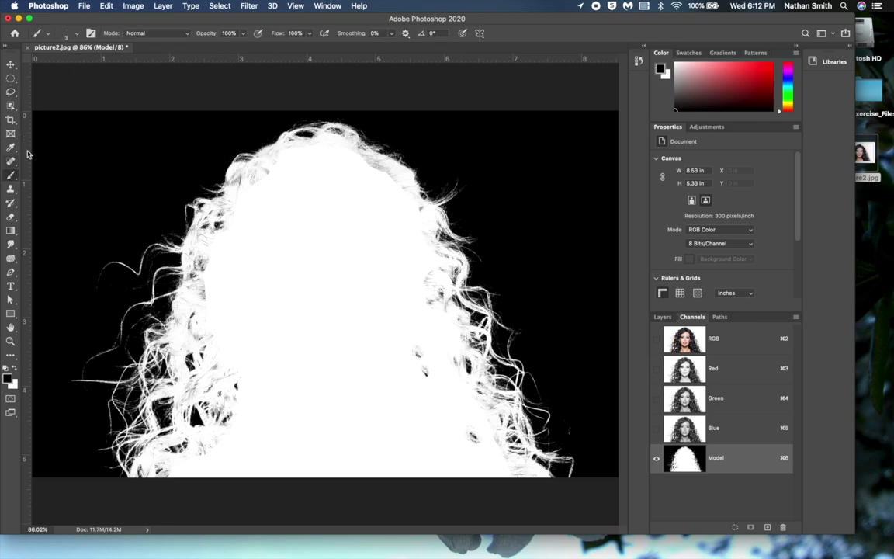
left_click(151, 33)
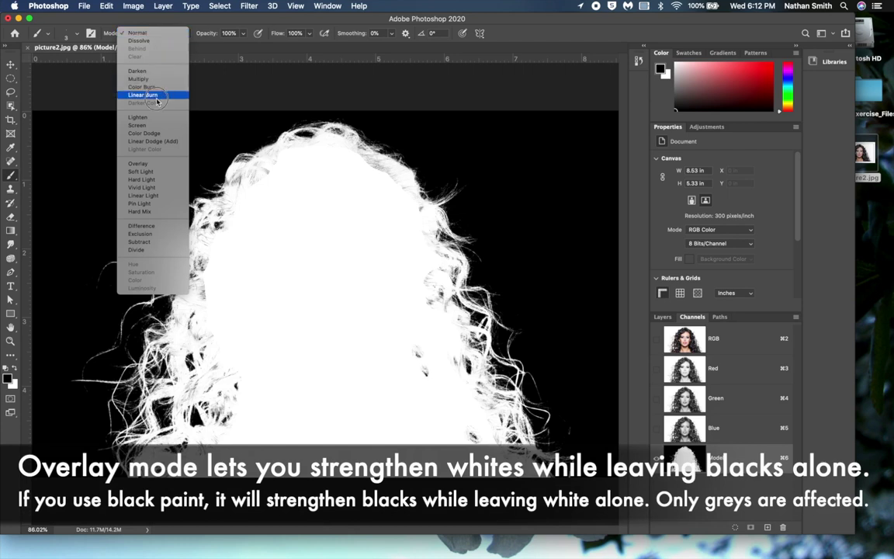
left_click(138, 163)
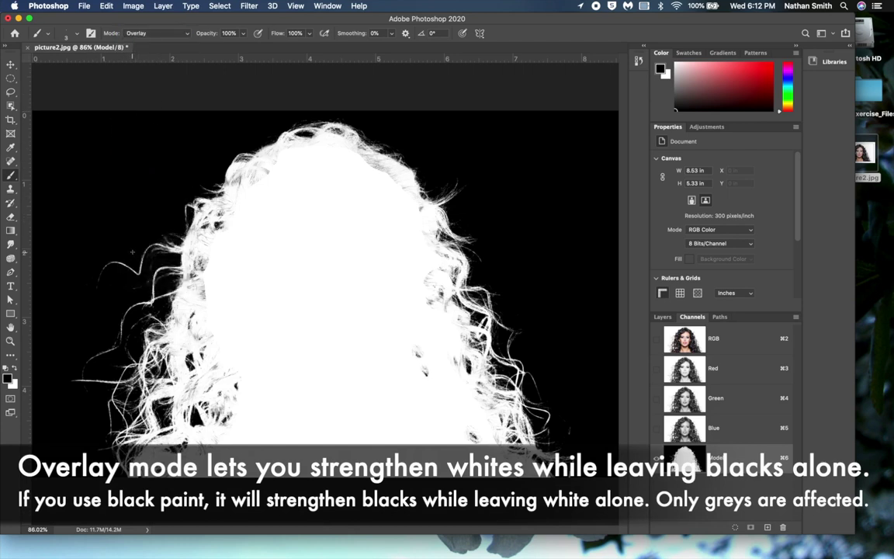
key("x")
key("bracketright")
key("bracketright")
key("bracketright")
key("bracketright")
key("bracketright")
key("bracketright")
key("bracketright")
key("bracketright")
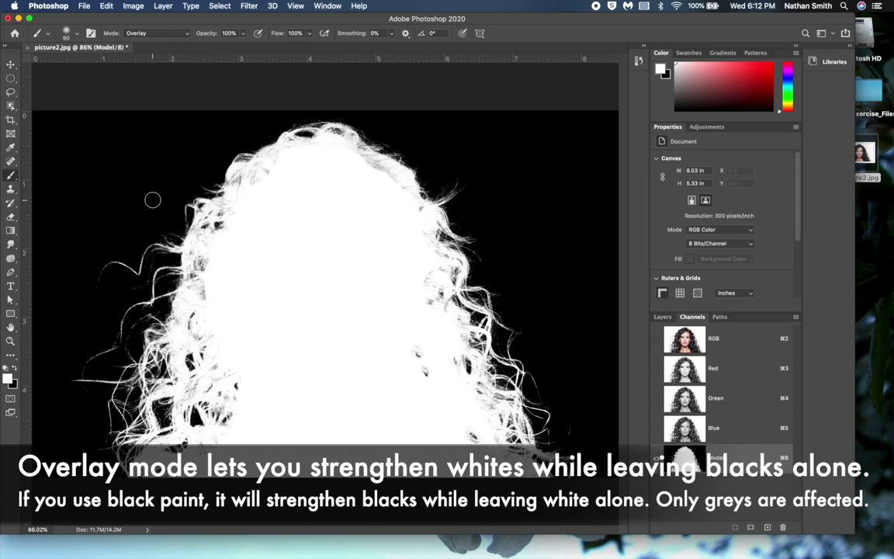
mouse_move(168, 226)
left_mouse_down()
mouse_move(195, 252)
mouse_move(201, 291)
mouse_move(210, 289)
left_mouse_up()
mouse_move(243, 193)
left_mouse_down()
mouse_move(233, 179)
mouse_move(260, 178)
mouse_move(276, 159)
mouse_move(254, 178)
mouse_move(227, 160)
mouse_move(264, 161)
mouse_move(250, 176)
mouse_move(218, 172)
left_mouse_up()
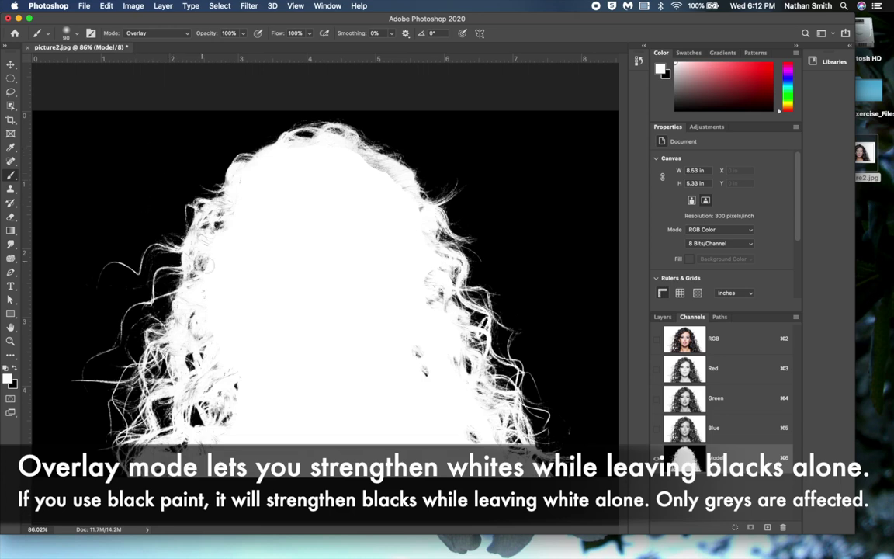
mouse_move(200, 256)
left_mouse_down()
mouse_move(211, 256)
mouse_move(212, 205)
mouse_move(200, 196)
mouse_move(217, 297)
mouse_move(203, 329)
mouse_move(216, 405)
mouse_move(194, 365)
left_mouse_up()
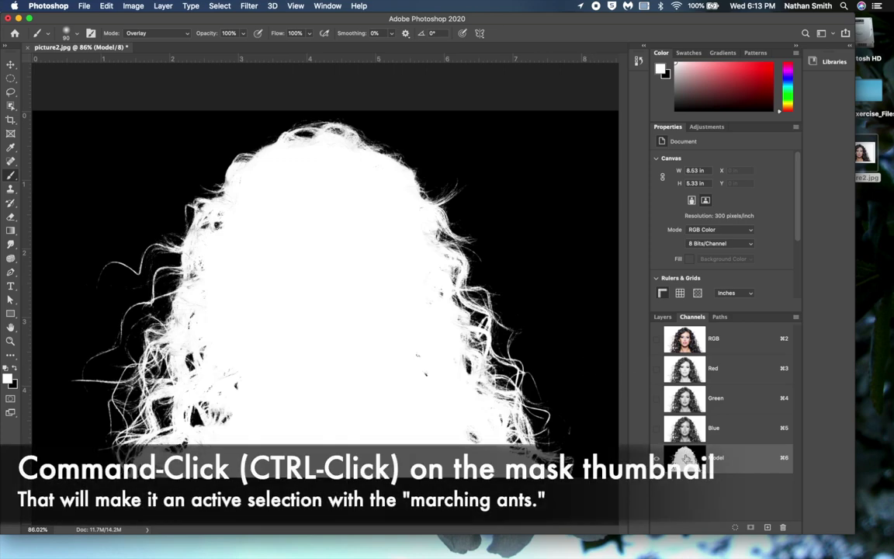
- Load the Model channel as a selection, restore the RGB composite and add a layer mask to the Background layer from it
left_click(686, 459, "super")
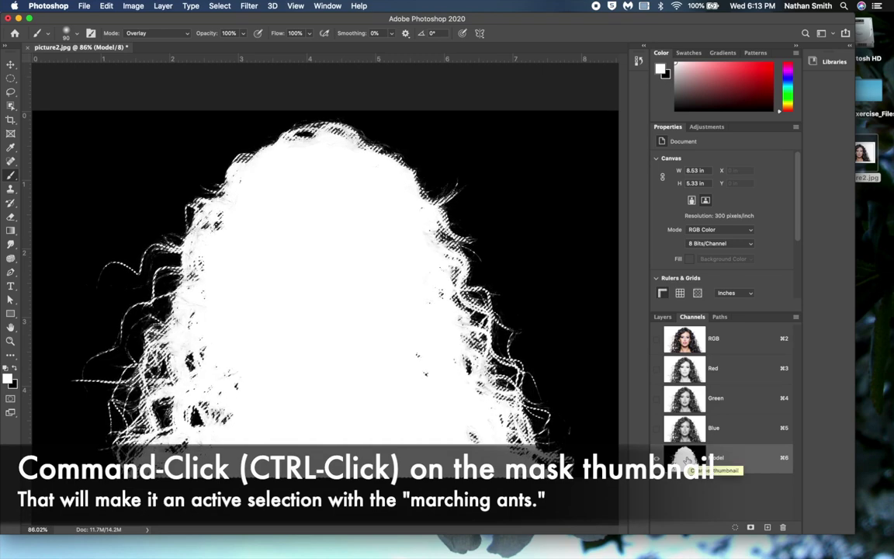
left_click(717, 342)
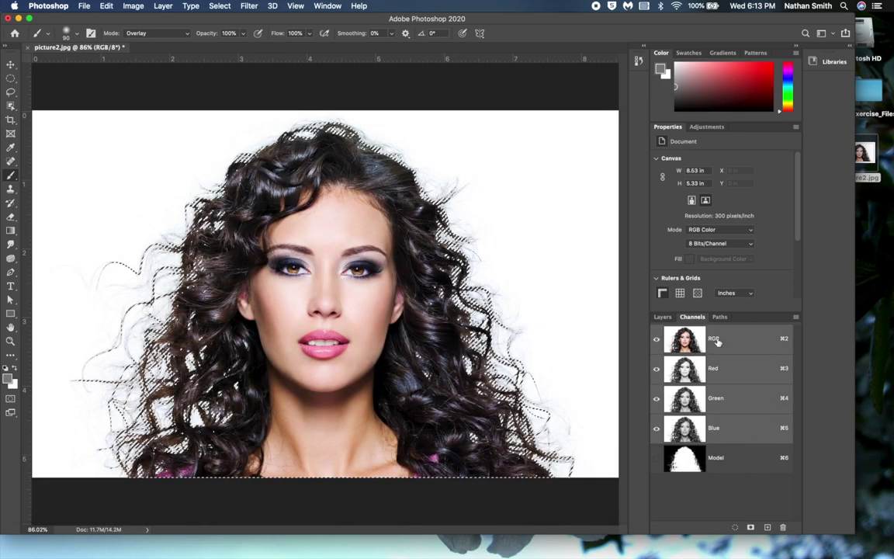
left_click(662, 318)
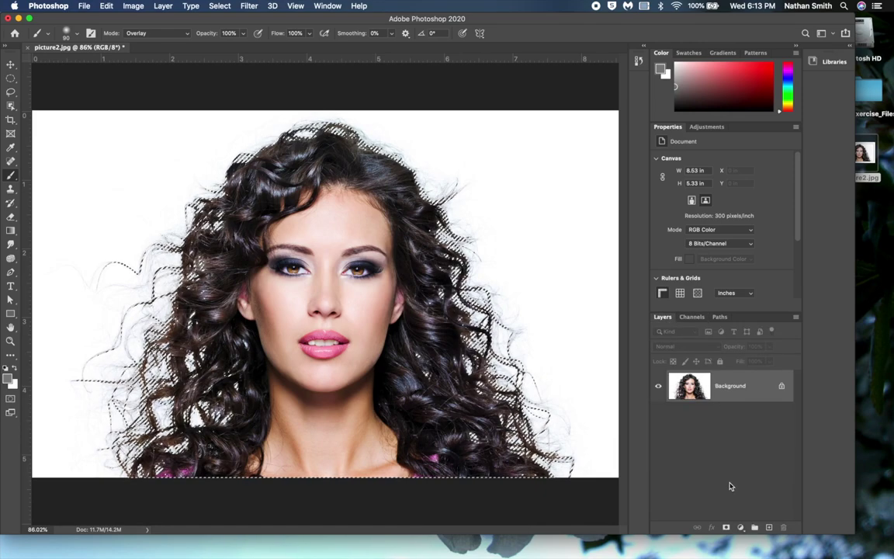
left_click(726, 528)
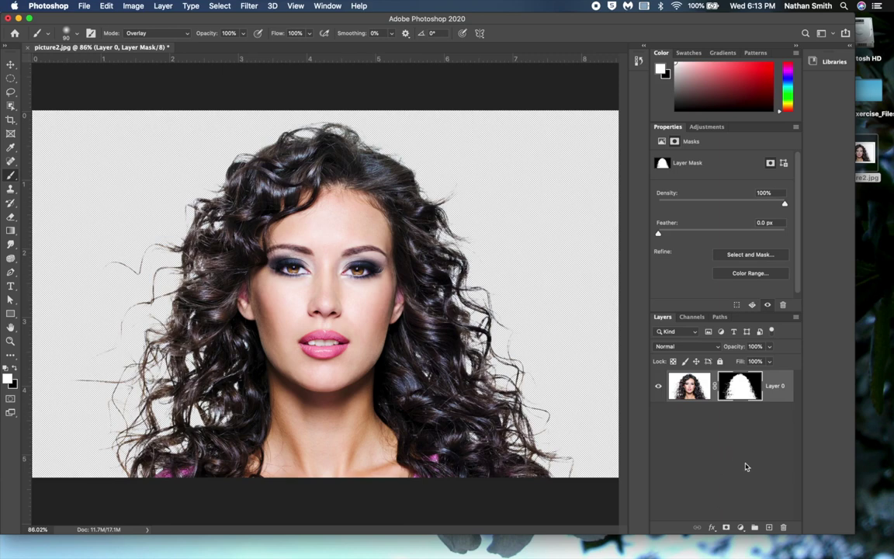
- Add a new layer beneath the masked woman and fill it with grey, replacing that fill with a muted reddish-brown
left_click(769, 528, "super")
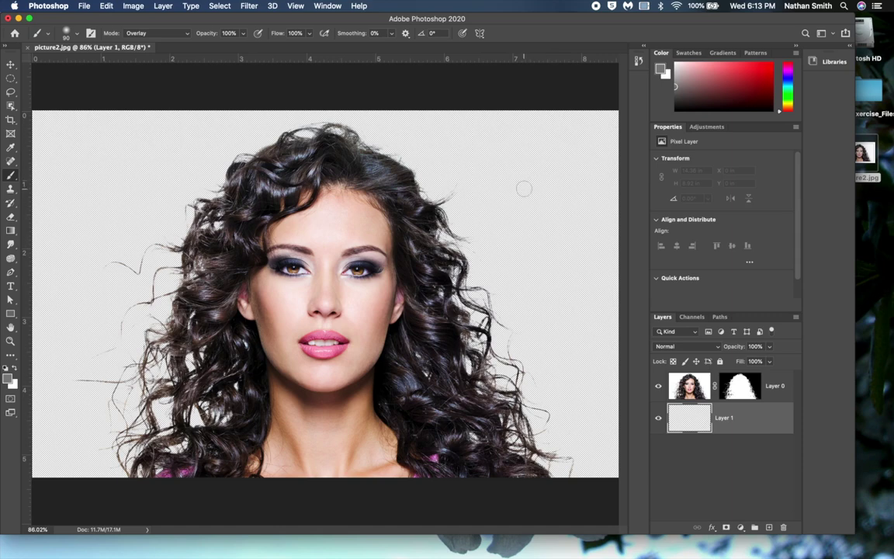
key("alt+BackSpace")
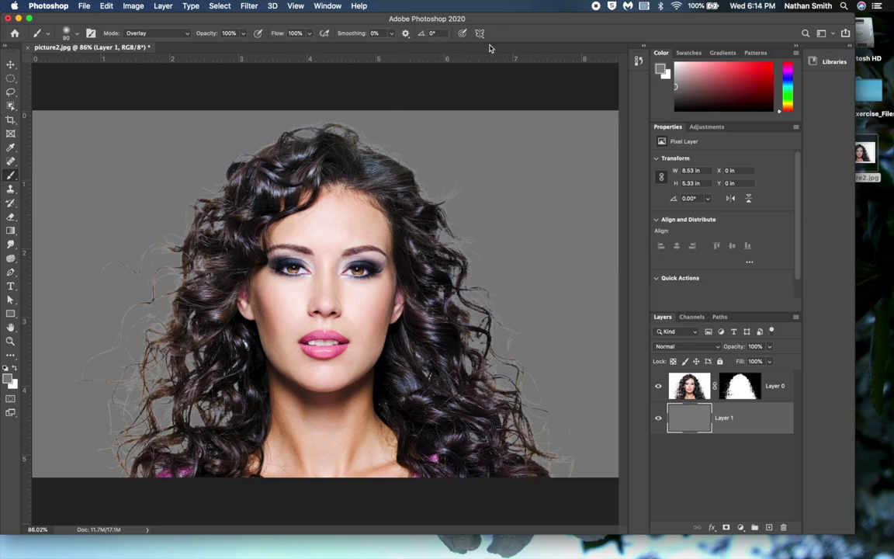
left_click(694, 86)
key("alt+BackSpace")
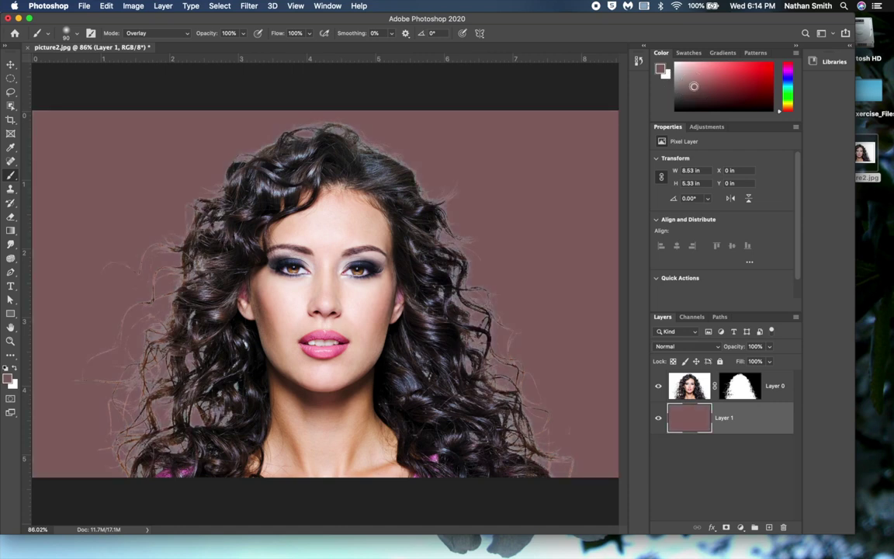
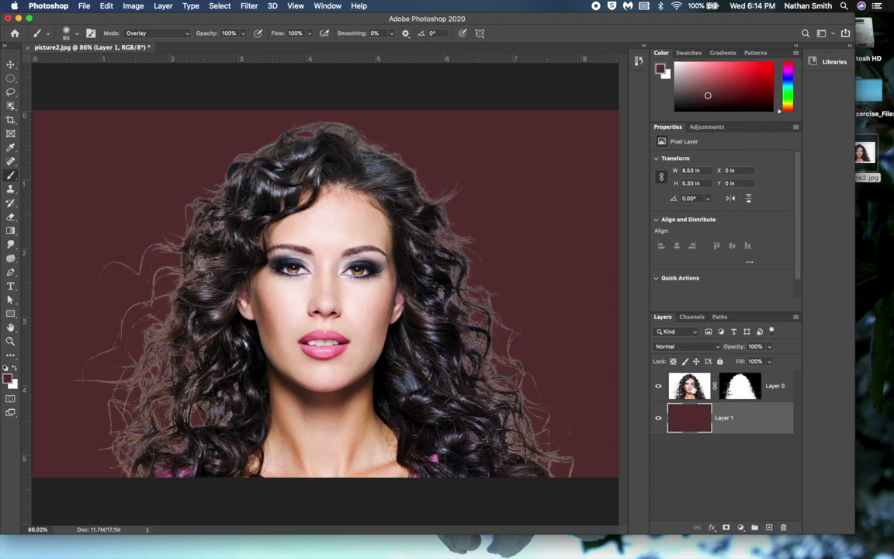
- Refine Layer 0's mask in Select and Mask, turning on Decontaminate Colors with an amount of 56%
left_click(738, 386)
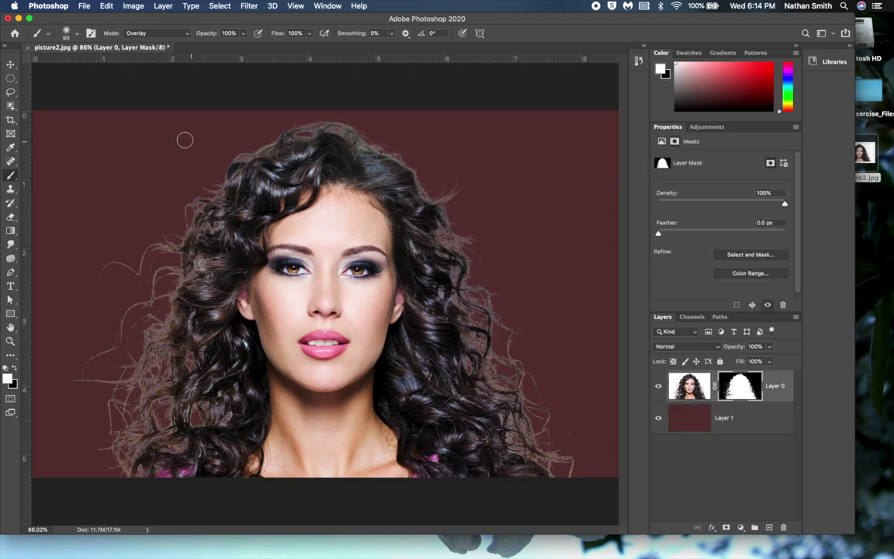
left_click(11, 107)
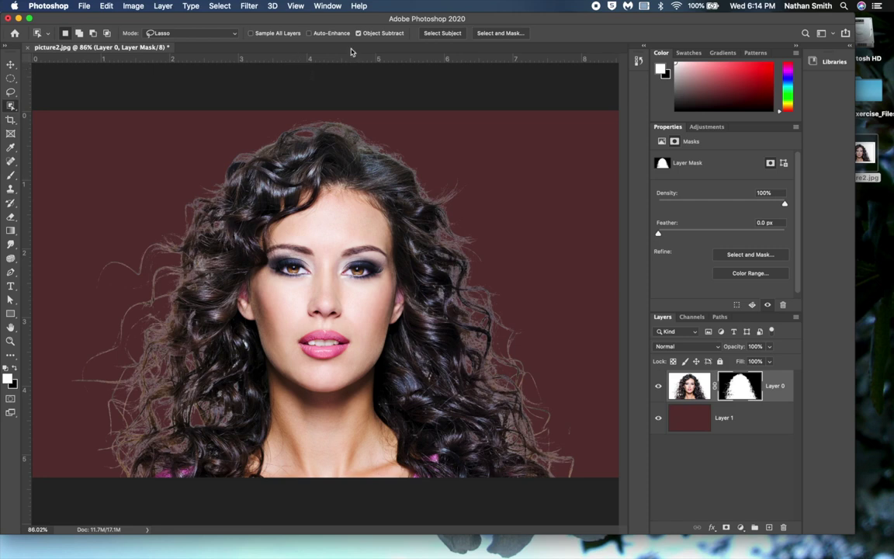
left_click(490, 34)
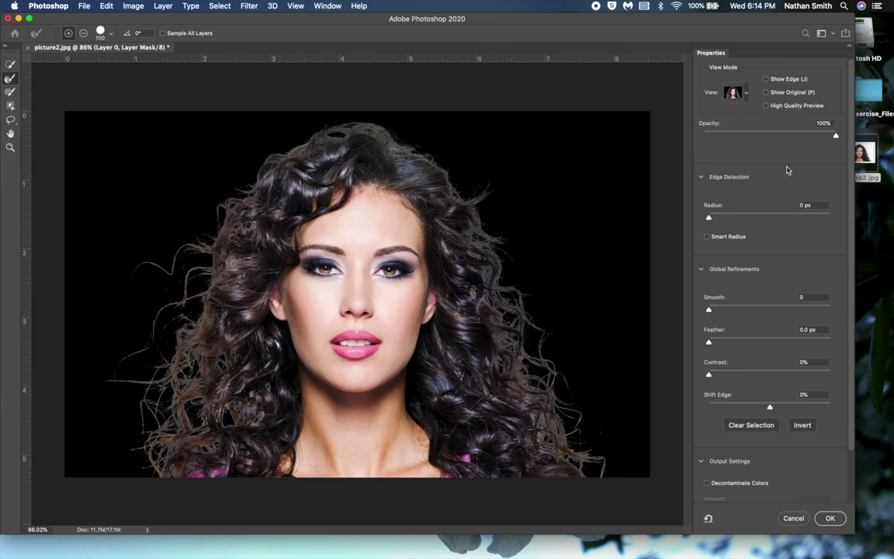
scroll(758, 248, "down", 3)
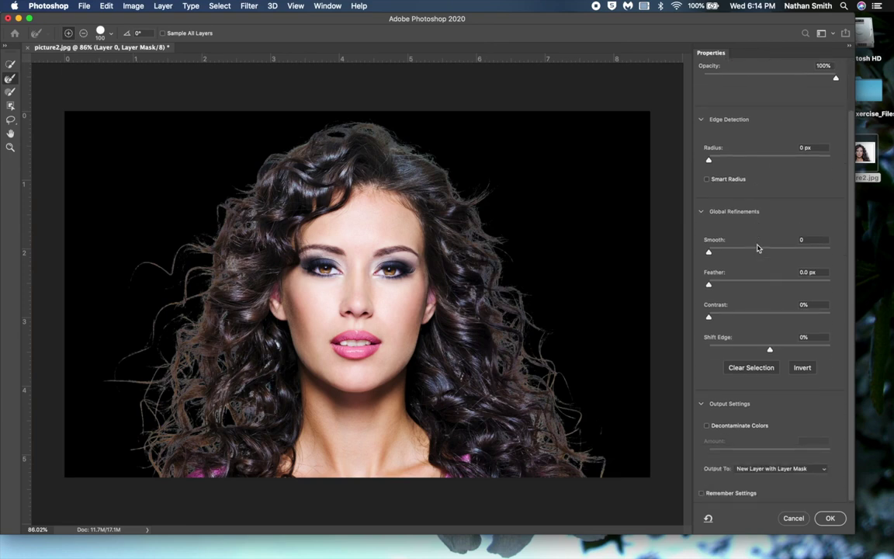
left_click(703, 404)
left_click(702, 459)
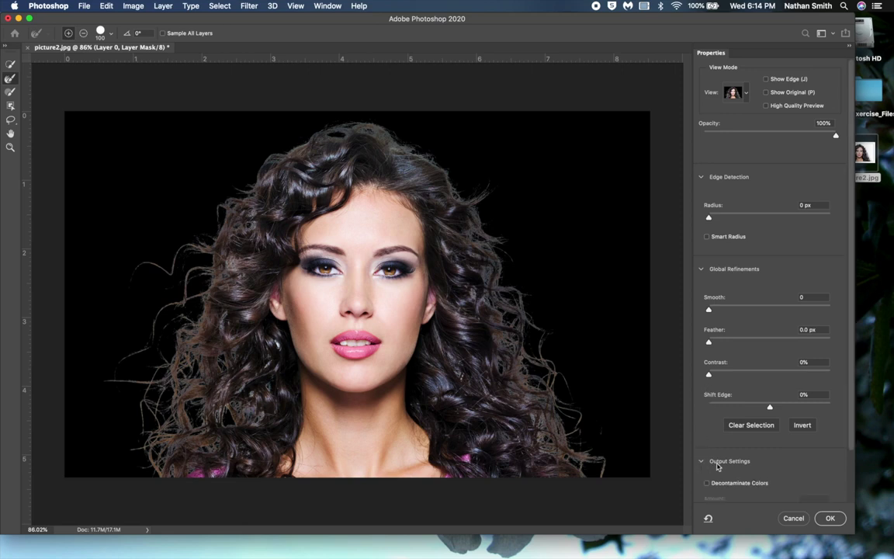
scroll(718, 465, "down", 3)
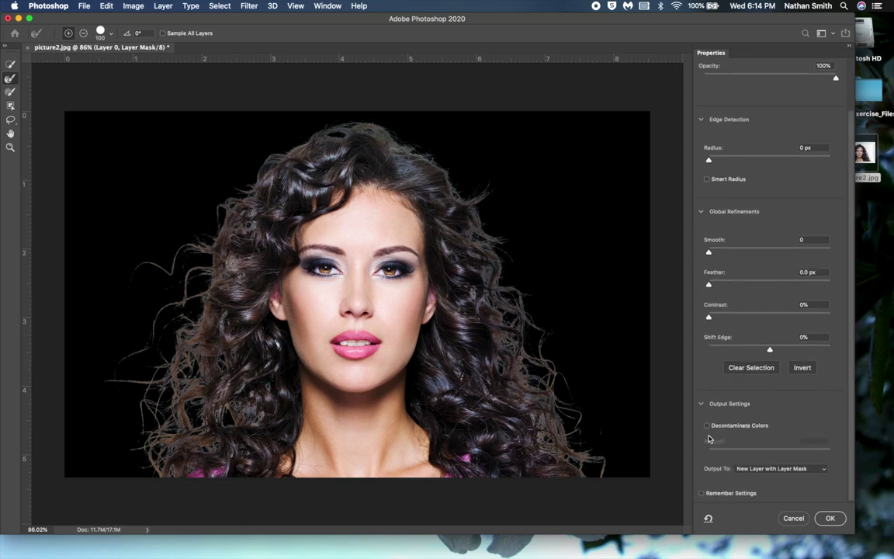
left_click(707, 426)
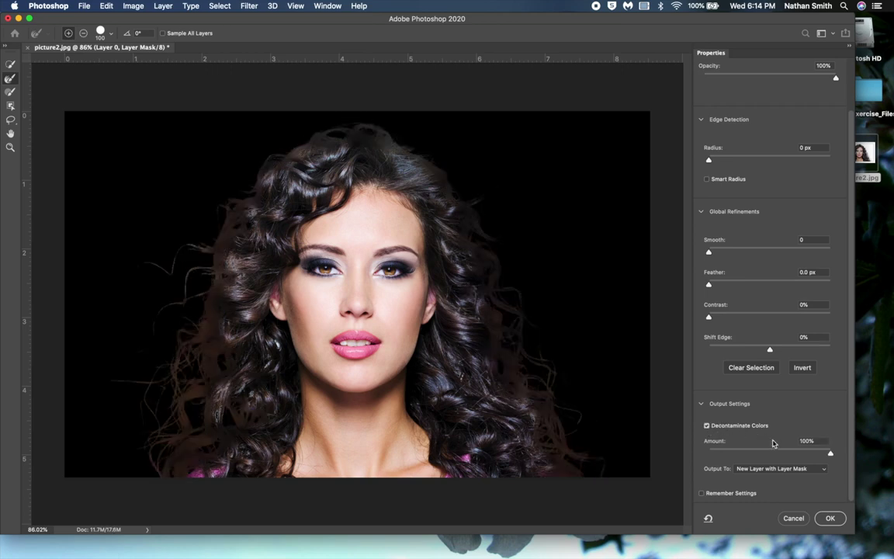
left_click_drag(830, 456, 778, 455)
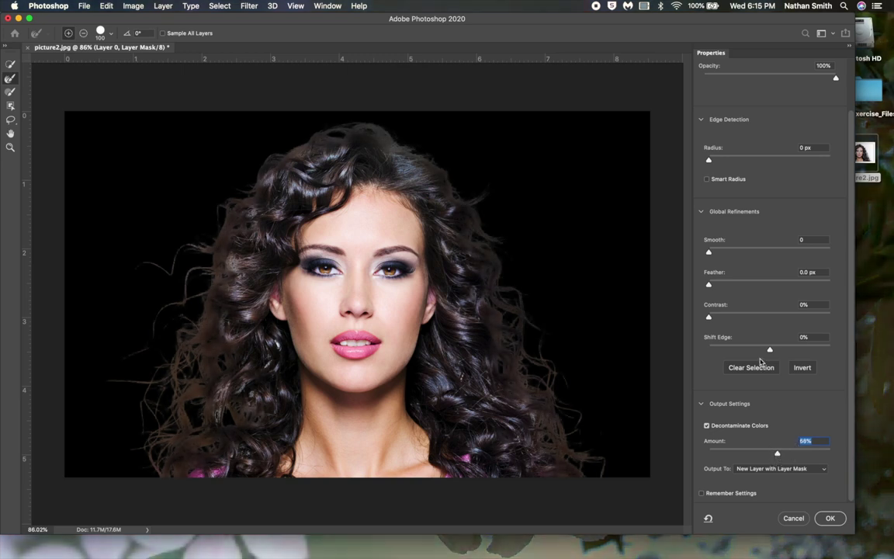
- Switch the Select and Mask preview to On Layers
scroll(764, 357, "up", 3)
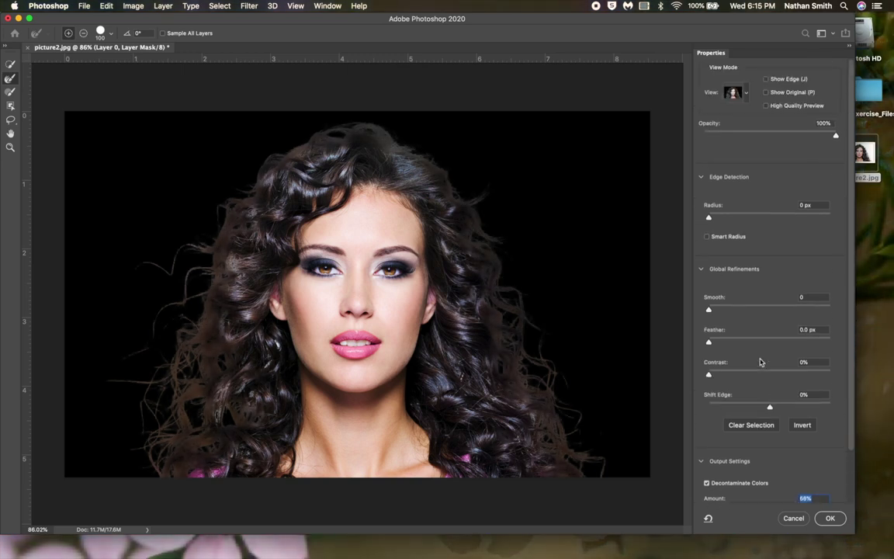
left_click(747, 97)
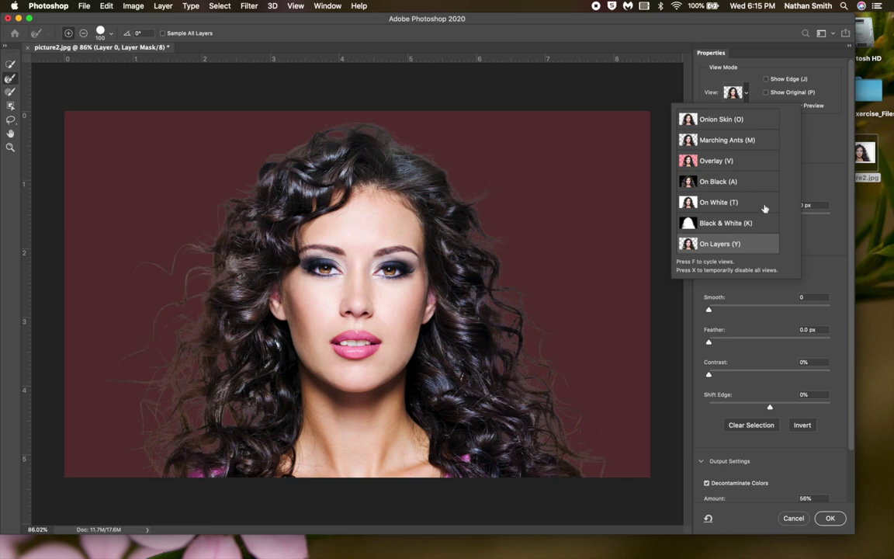
left_click(797, 184)
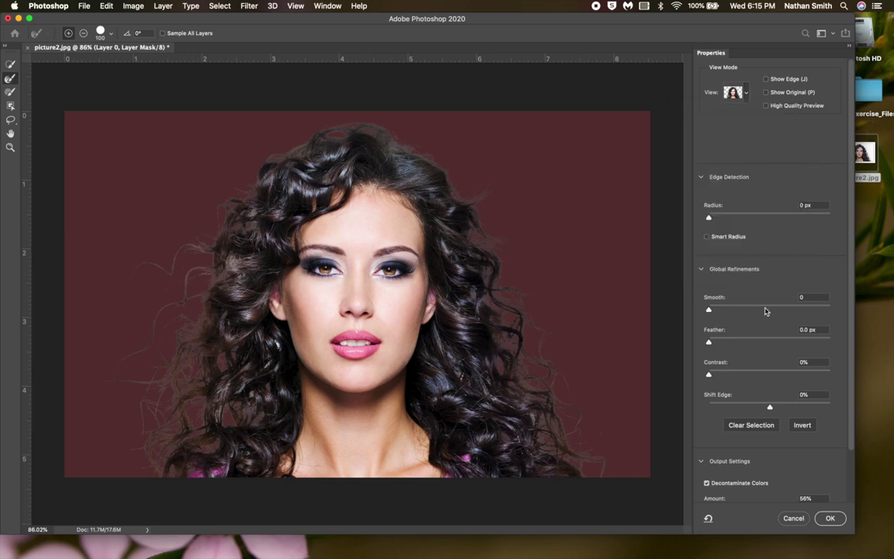
- Set the Decontaminate Colors amount to 68% and output the refinement to a new layer with layer mask
left_click(770, 409)
scroll(772, 407, "down", 3)
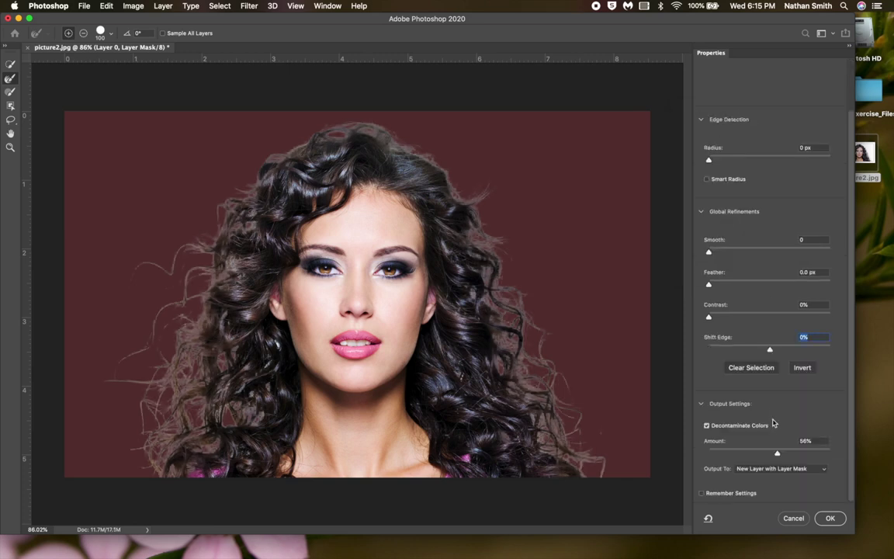
left_click_drag(777, 455, 793, 452)
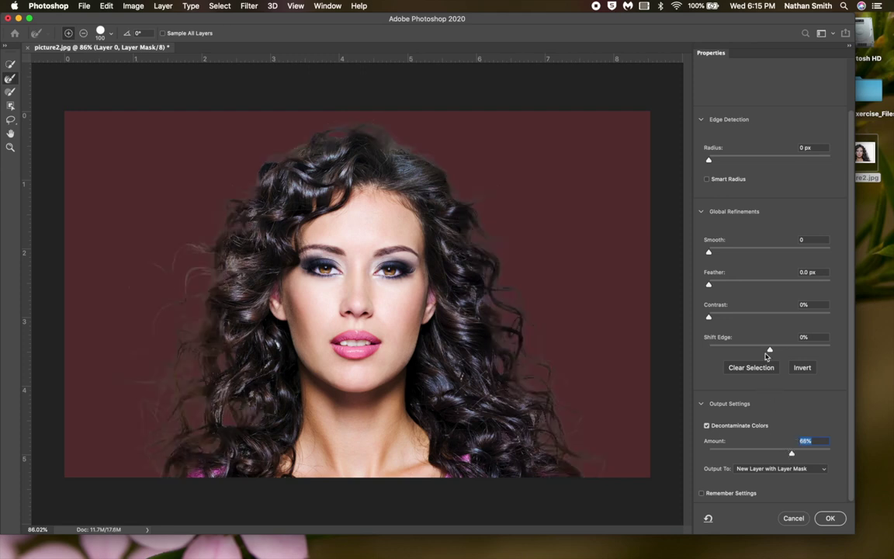
left_click_drag(770, 352, 770, 352)
left_click_drag(769, 352, 768, 351)
left_click(829, 519)
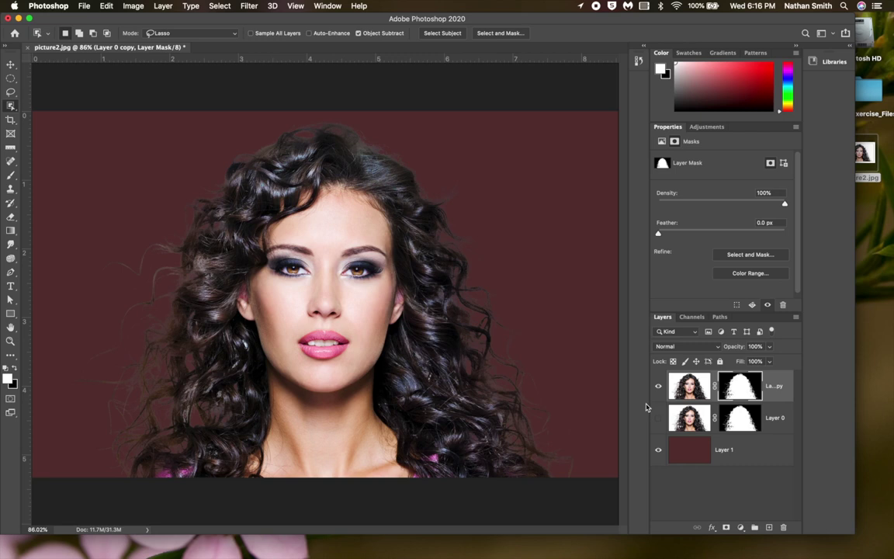
- Delete the layer mask of Layer 0 without applying it and make that layer visible
left_click(739, 419)
left_click_drag(740, 419, 784, 527)
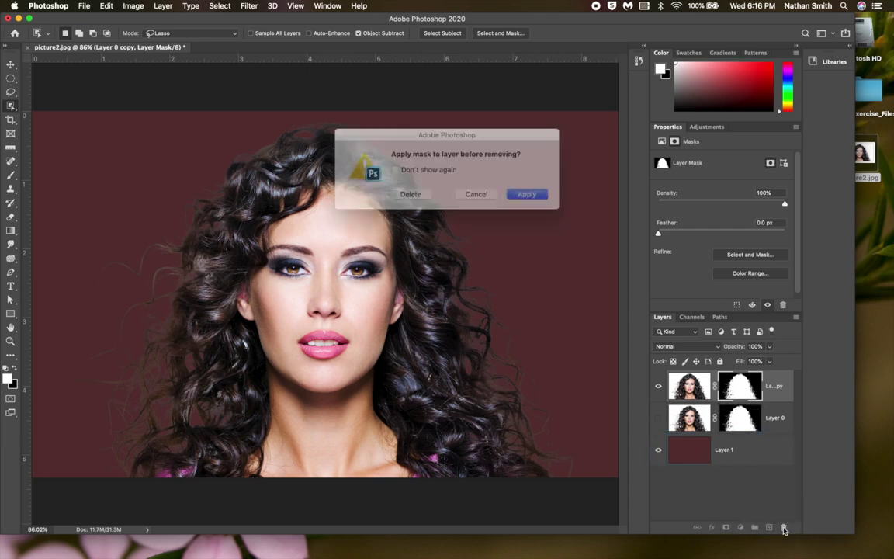
left_click(426, 194)
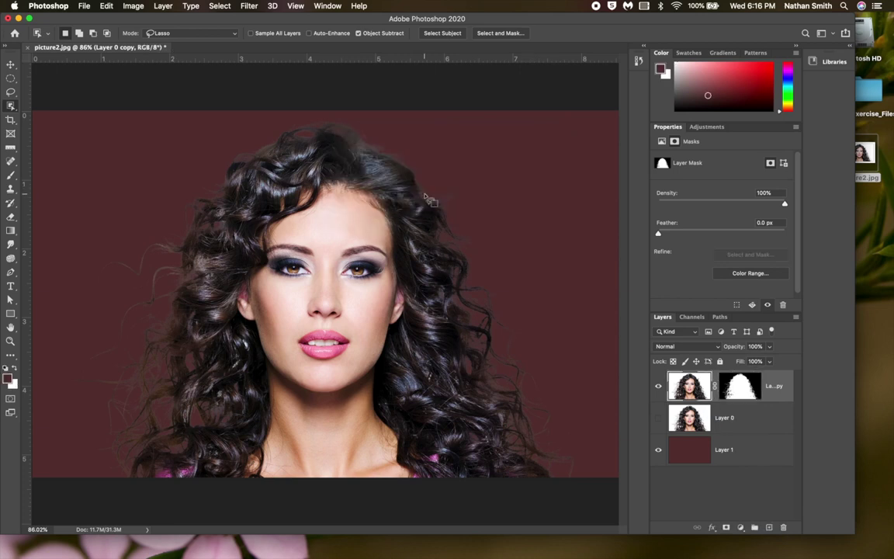
left_click(658, 417)
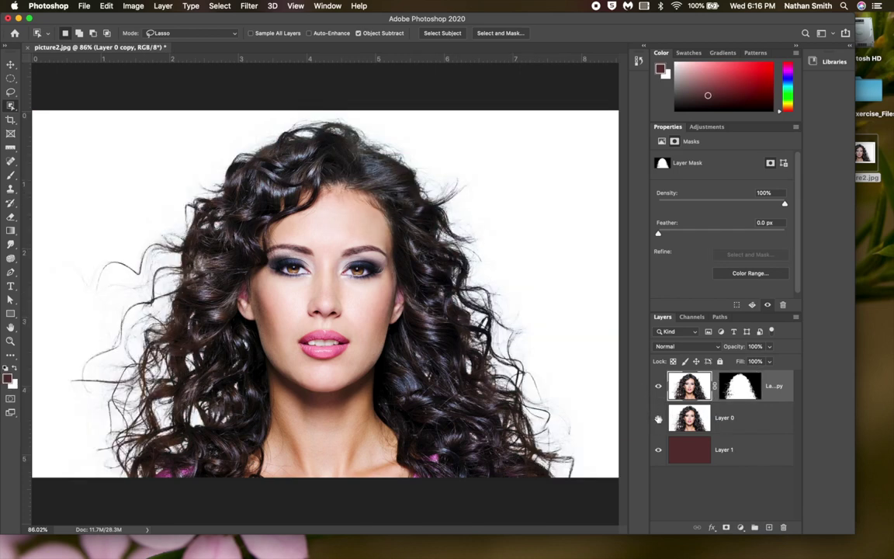
left_click(690, 346)
left_click(688, 375)
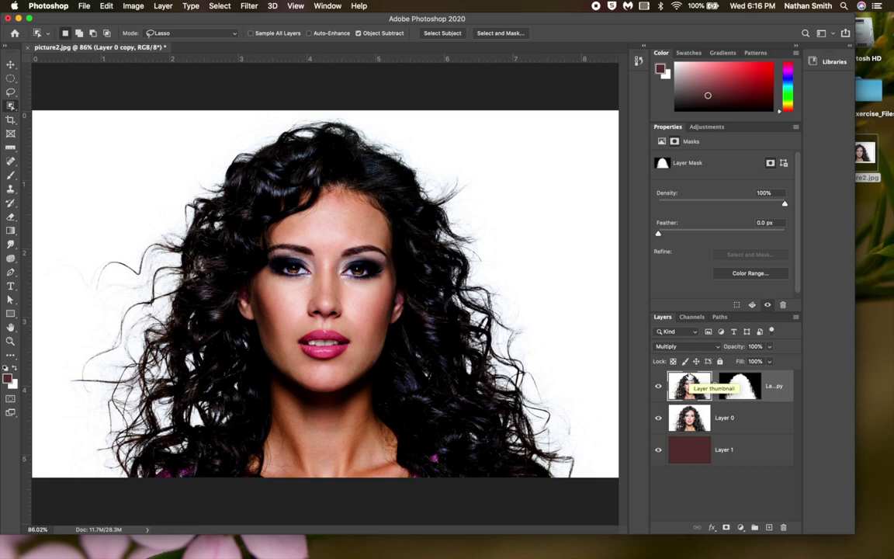
left_click(690, 385)
key("super+z")
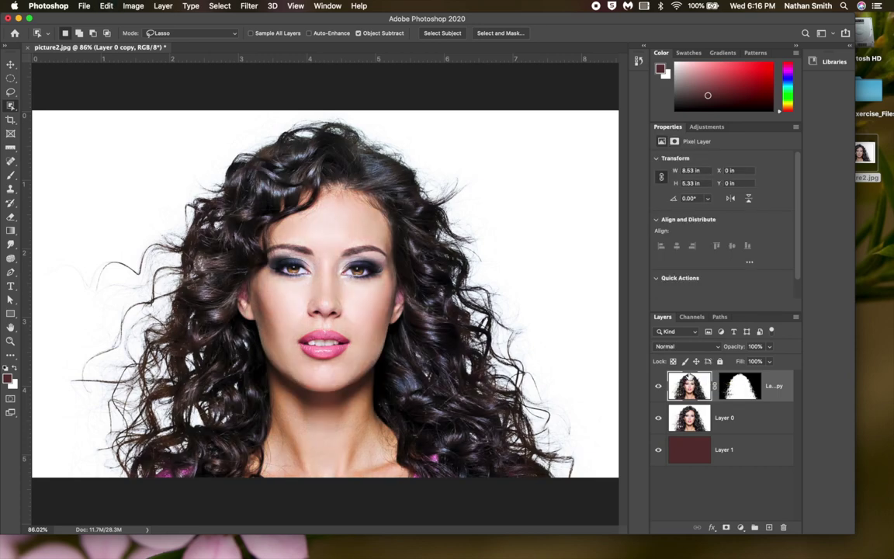
- Set Layer 0's blend mode to Multiply and compare the image with Layer 0 copy hidden and shown
left_click(722, 418)
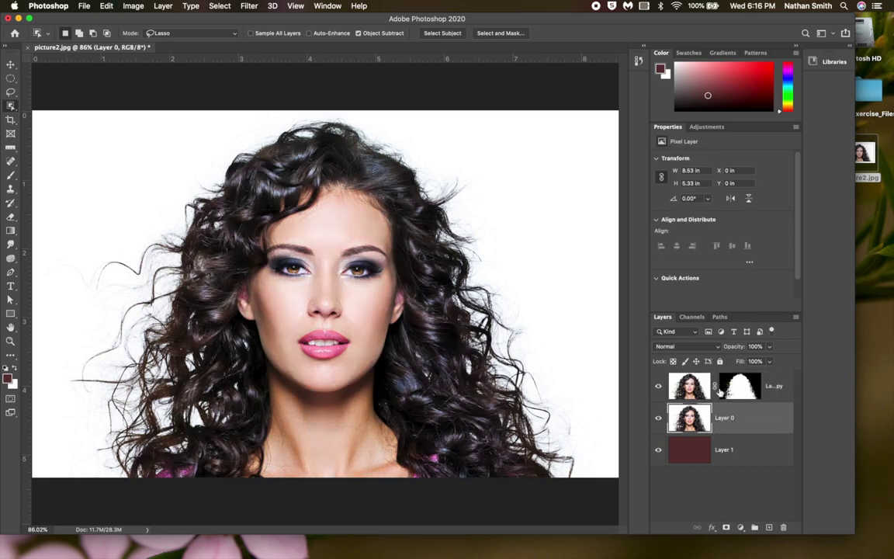
left_click(699, 349)
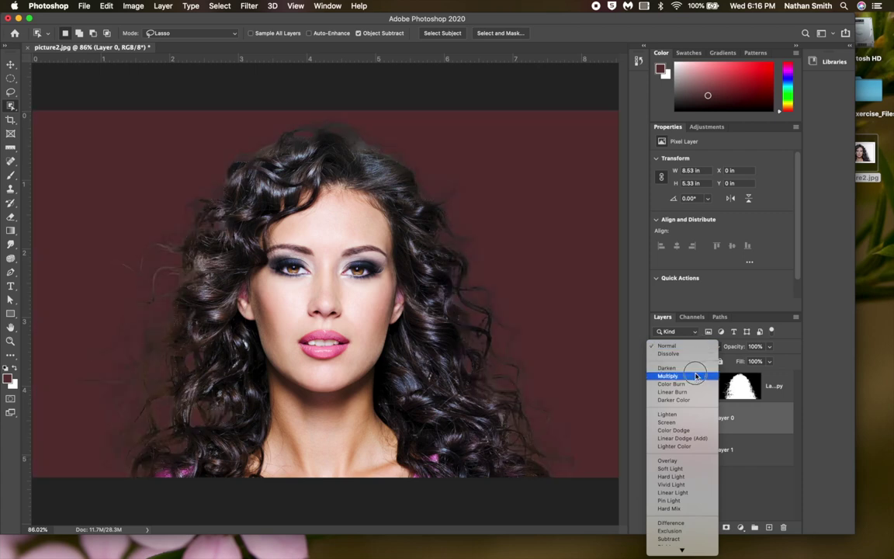
left_click(694, 377)
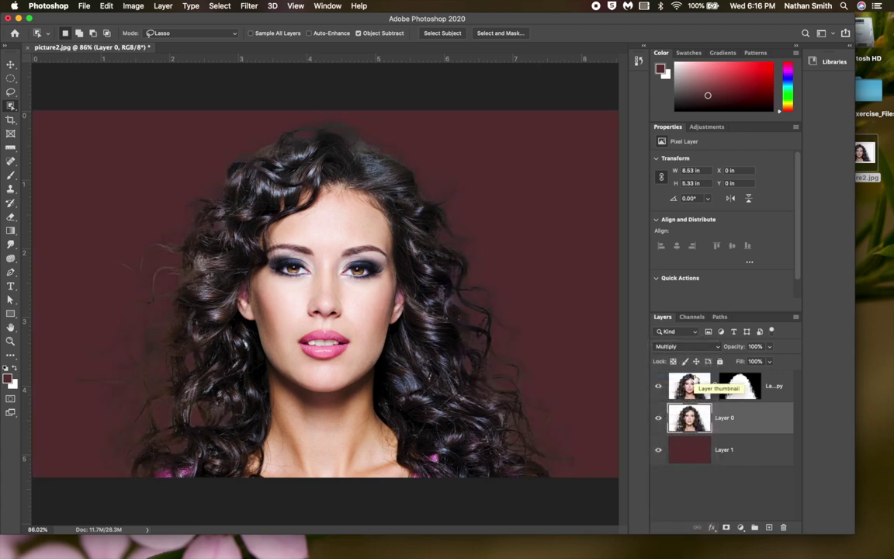
left_click(658, 386)
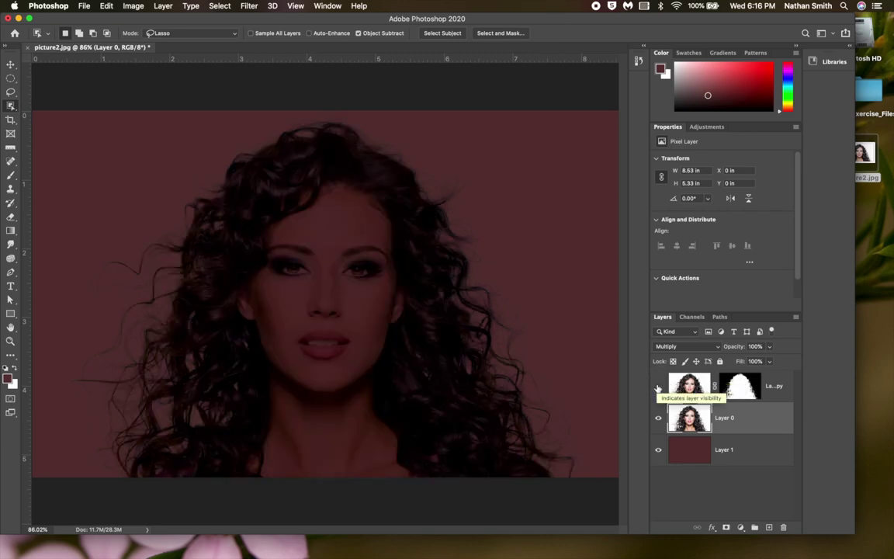
left_click(658, 385)
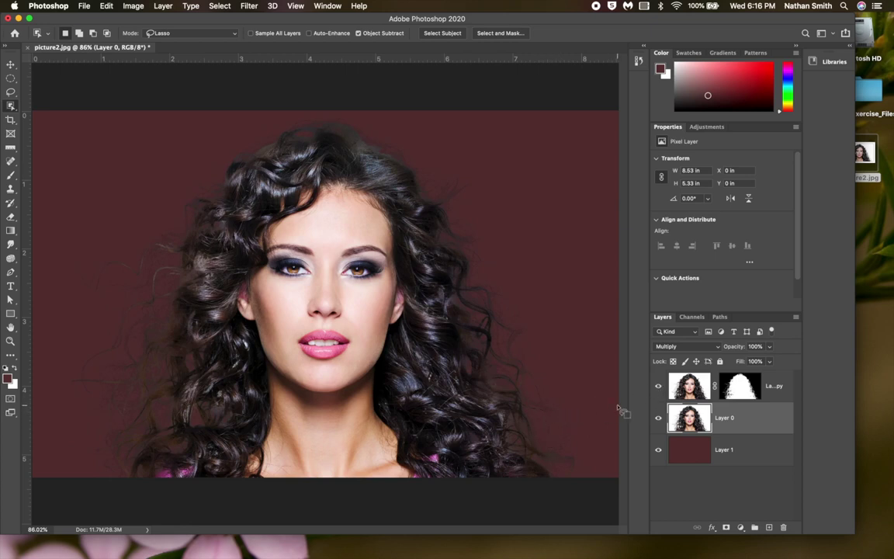
- Paint black on Layer 0 copy's mask over the curls on the right side of the head, using a size 90 brush in Normal mode
left_click(739, 388)
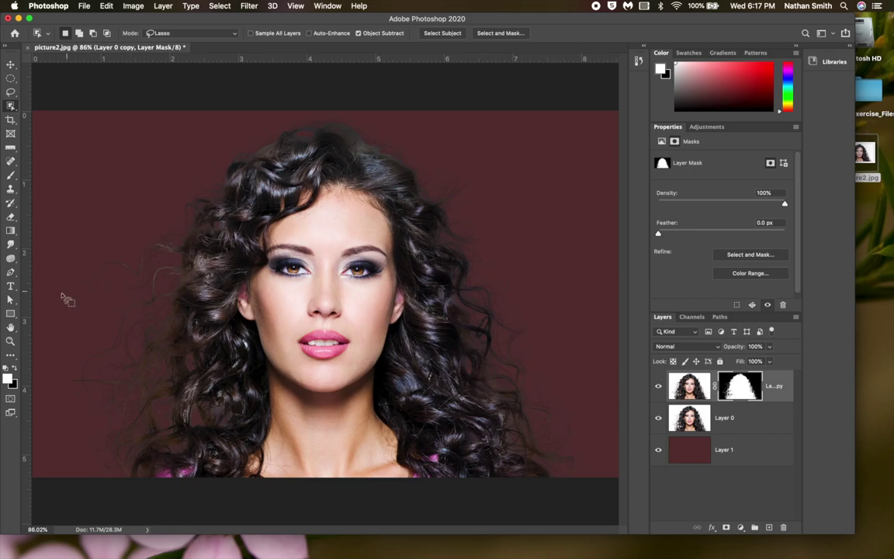
left_click(15, 365)
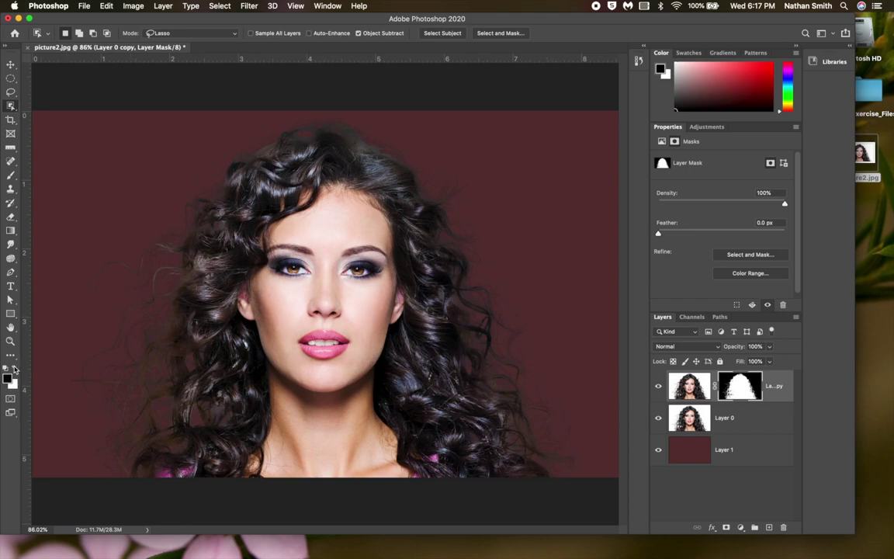
left_click(12, 176)
key("super+plus")
key("super+plus")
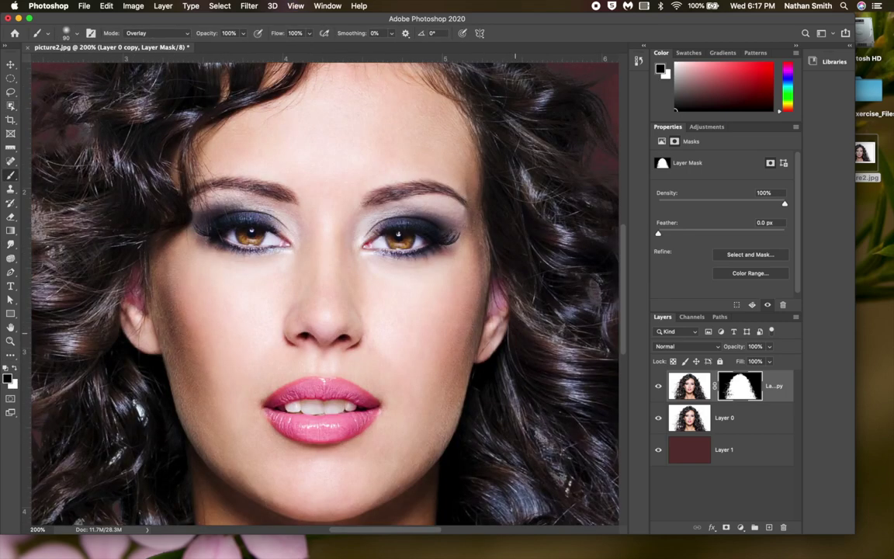
scroll(516, 333, "right", 10)
scroll(515, 332, "right", 3)
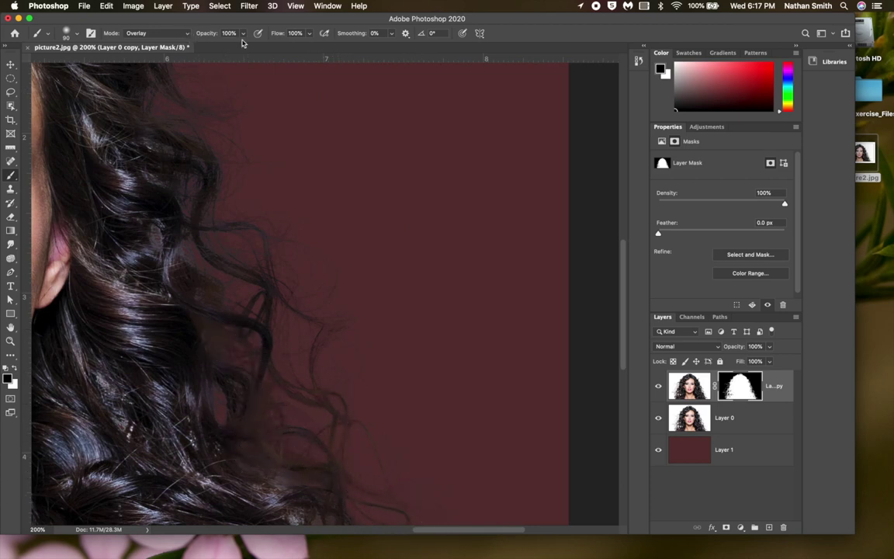
left_click(187, 34)
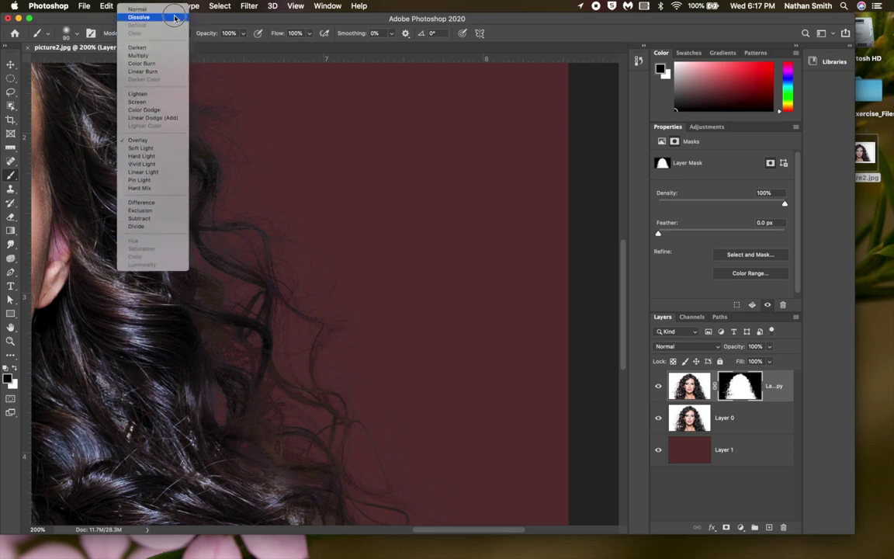
left_click(140, 8)
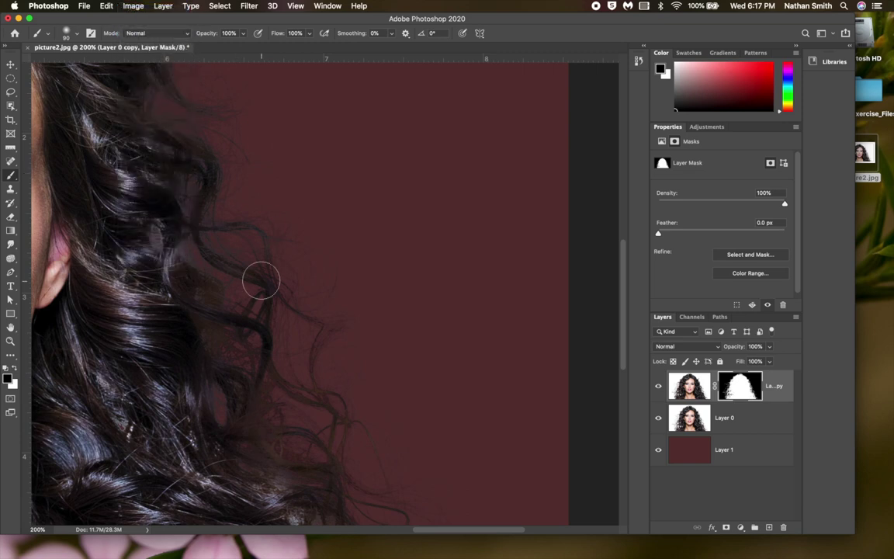
mouse_move(261, 437)
left_mouse_down()
mouse_move(330, 456)
mouse_move(357, 487)
mouse_move(316, 525)
mouse_move(293, 470)
mouse_move(408, 512)
left_mouse_up()
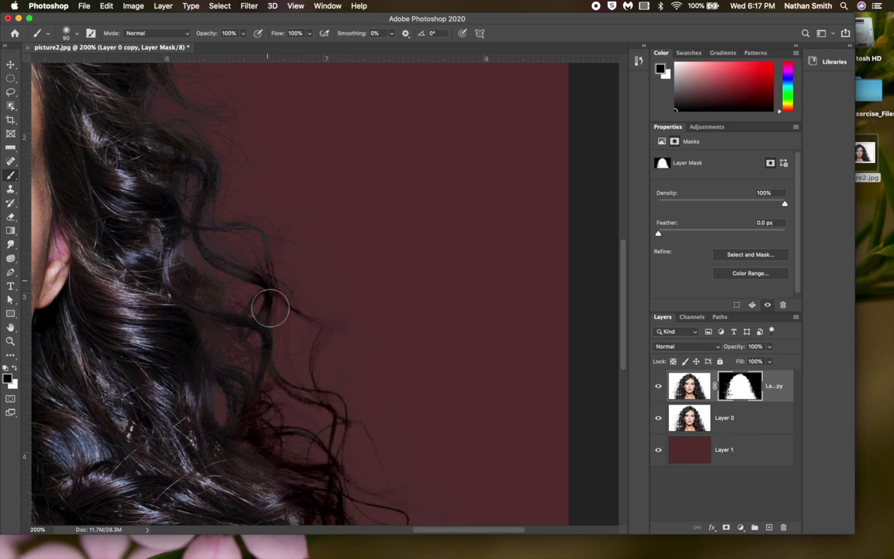
mouse_move(238, 291)
left_mouse_down()
mouse_move(223, 339)
mouse_move(211, 302)
mouse_move(214, 255)
mouse_move(234, 237)
mouse_move(276, 272)
mouse_move(290, 234)
mouse_move(212, 197)
mouse_move(233, 169)
mouse_move(173, 81)
left_mouse_up()
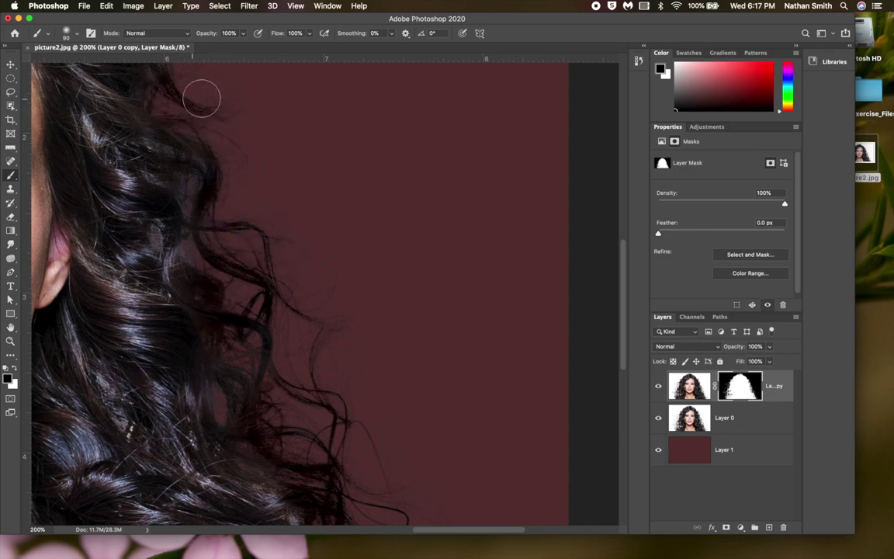
- Paint black on Layer 0 copy's mask over the remaining hair edges, including the left side, and check the whole cutout
scroll(202, 94, "up", 5)
scroll(202, 94, "left", 8)
scroll(453, 149, "down", 15)
scroll(452, 150, "left", 8)
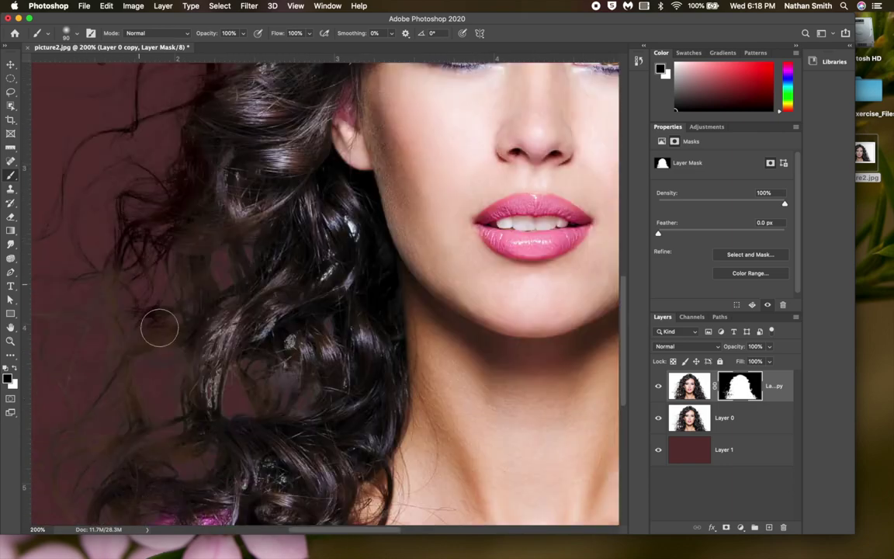
scroll(319, 267, "up", 8)
scroll(378, 260, "right", 10)
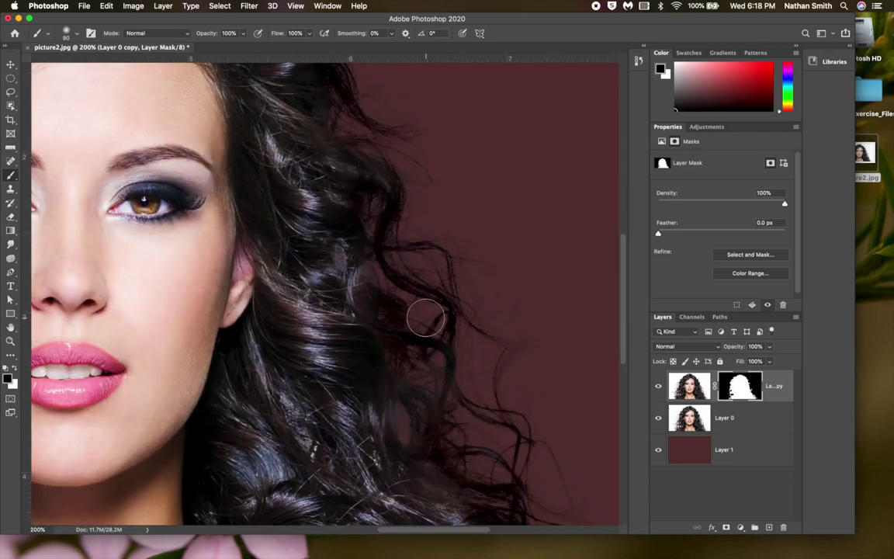
scroll(471, 272, "down", 10)
scroll(493, 375, "down", 5)
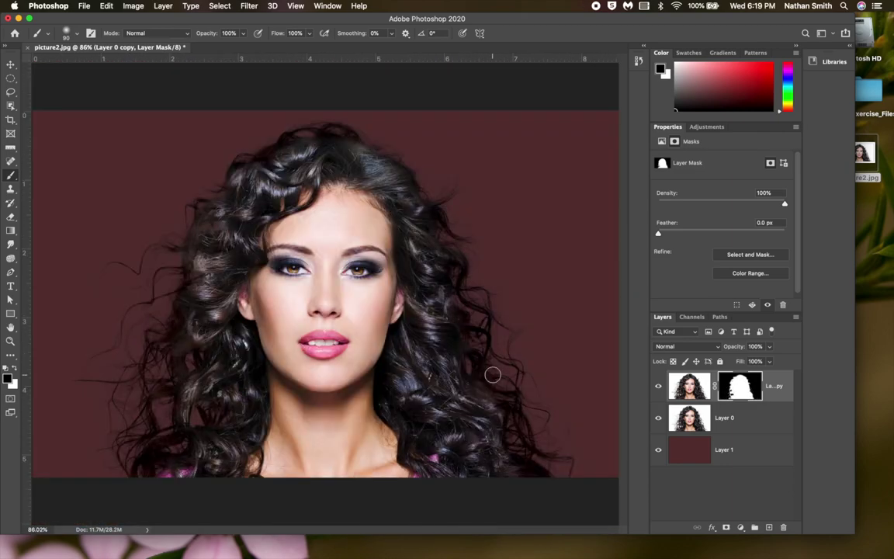